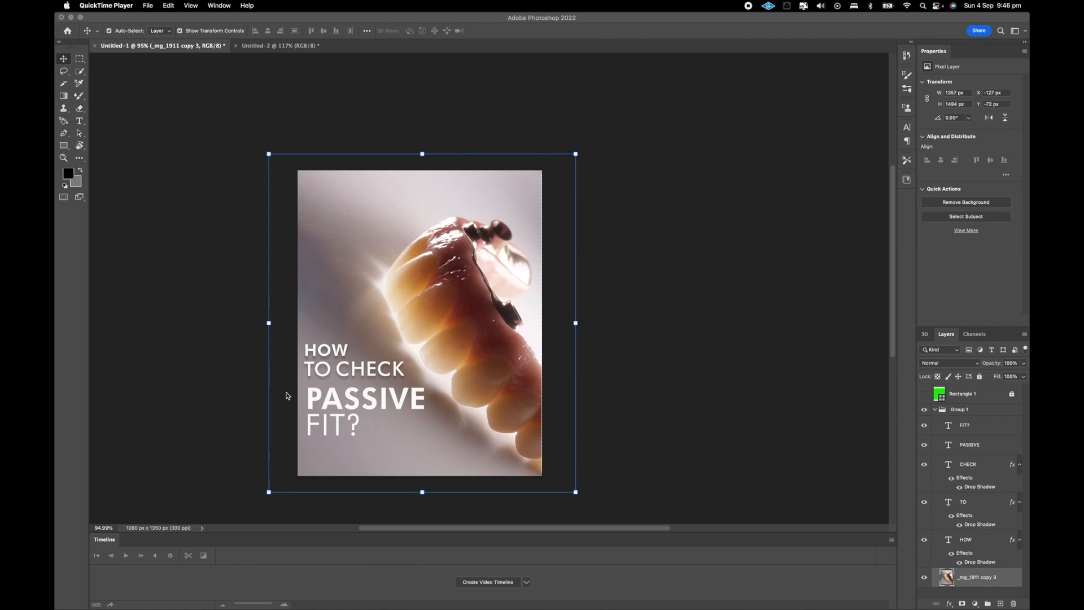
Create a new 1080 × 1350 px document at 300 pixels/inch in RGB with a white background.
{"action": "scroll", "coordinate": [286, 395], "scroll_direction": "left", "scroll_amount": 2}
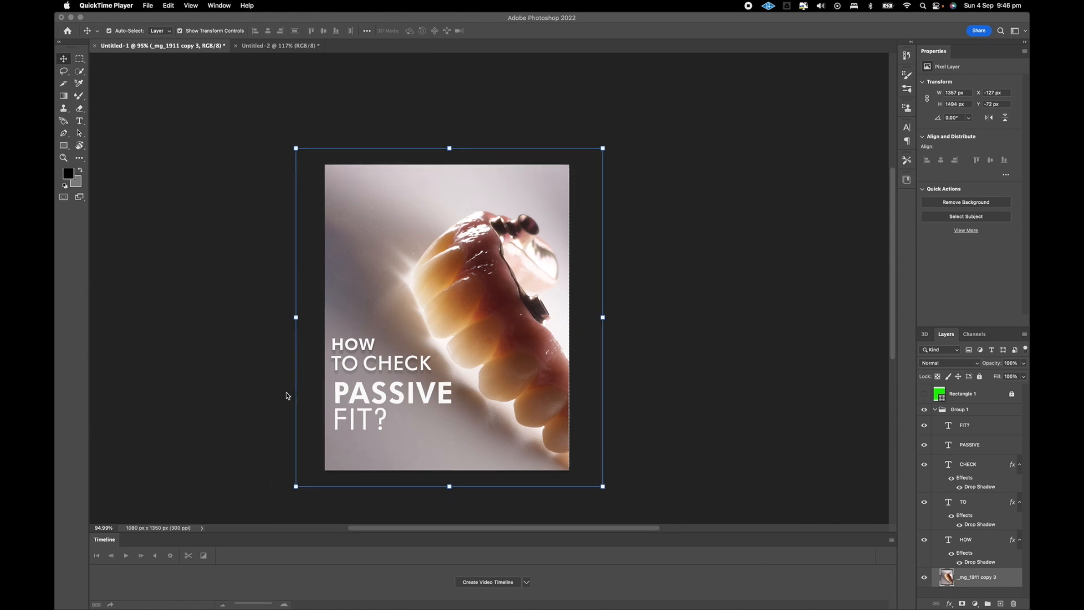
{"action": "left_click", "coordinate": [224, 126]}
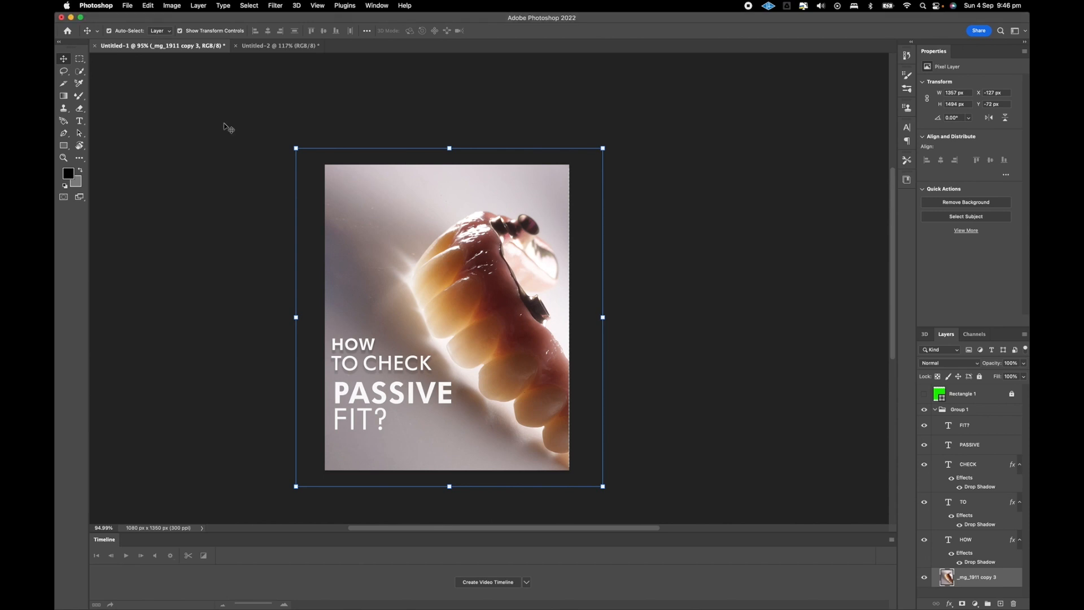
{"action": "key", "text": "super+n"}
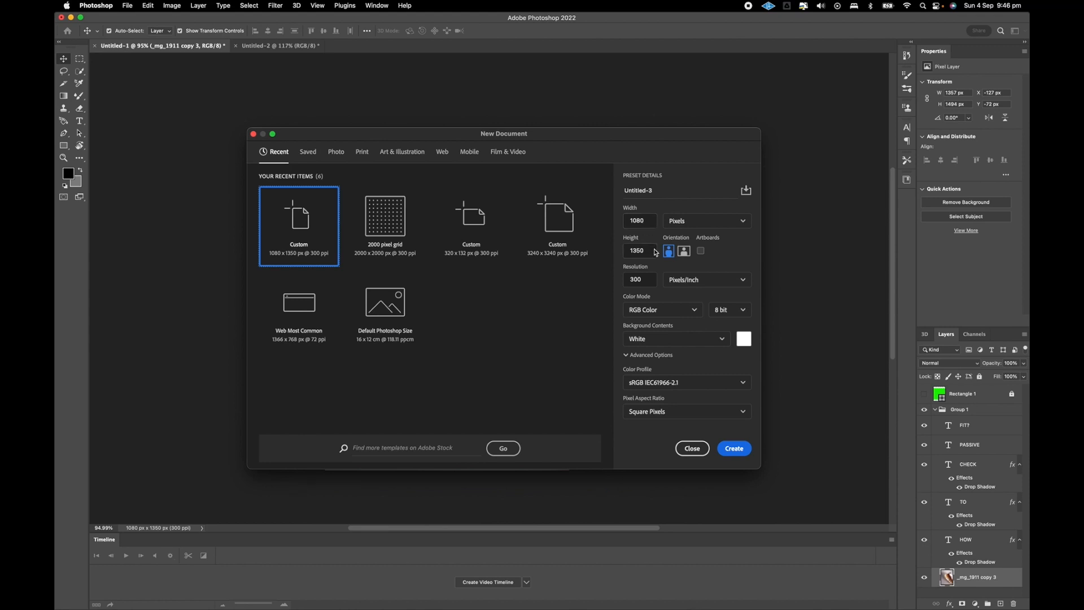
{"action": "key", "text": "Return"}
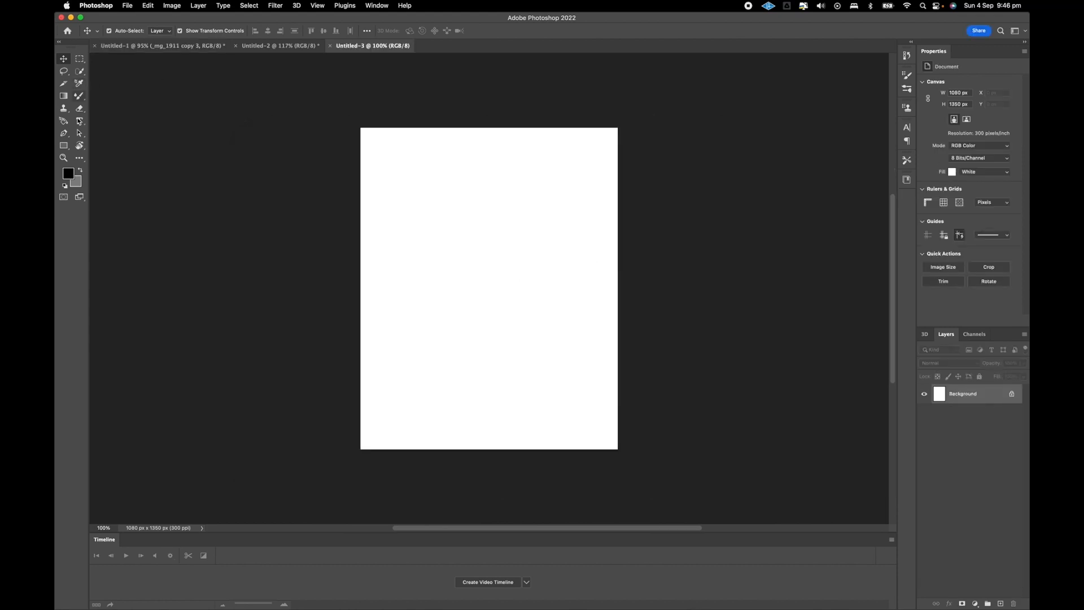
Draw a green rectangle across the canvas width, resize it to 1080 × 1080 px and centre it vertically.
{"action": "left_click", "coordinate": [63, 145]}
{"action": "left_click_drag", "start_coordinate": [361, 377], "coordinate": [618, 178]}
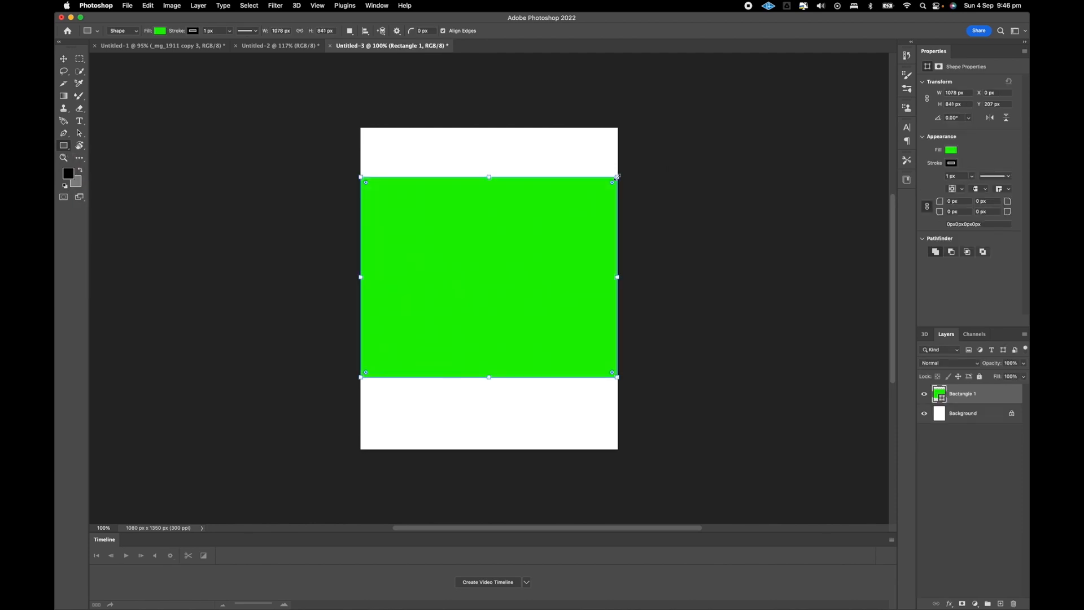
{"action": "key", "text": "v"}
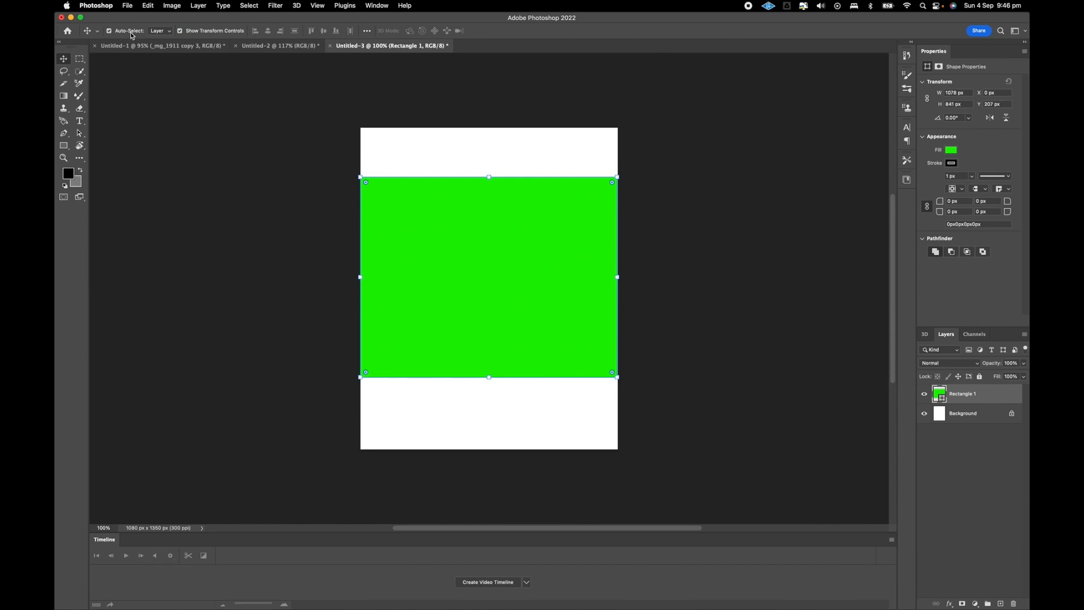
{"action": "key", "text": "super+t"}
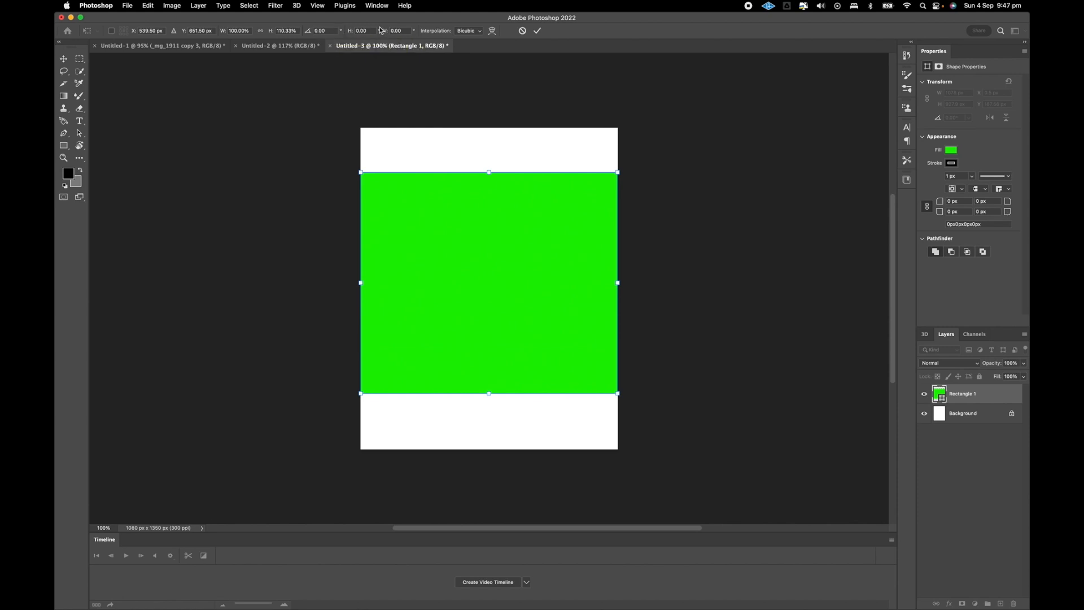
{"action": "key", "text": "Return"}
{"action": "left_click_drag", "start_coordinate": [493, 314], "coordinate": [496, 309]}
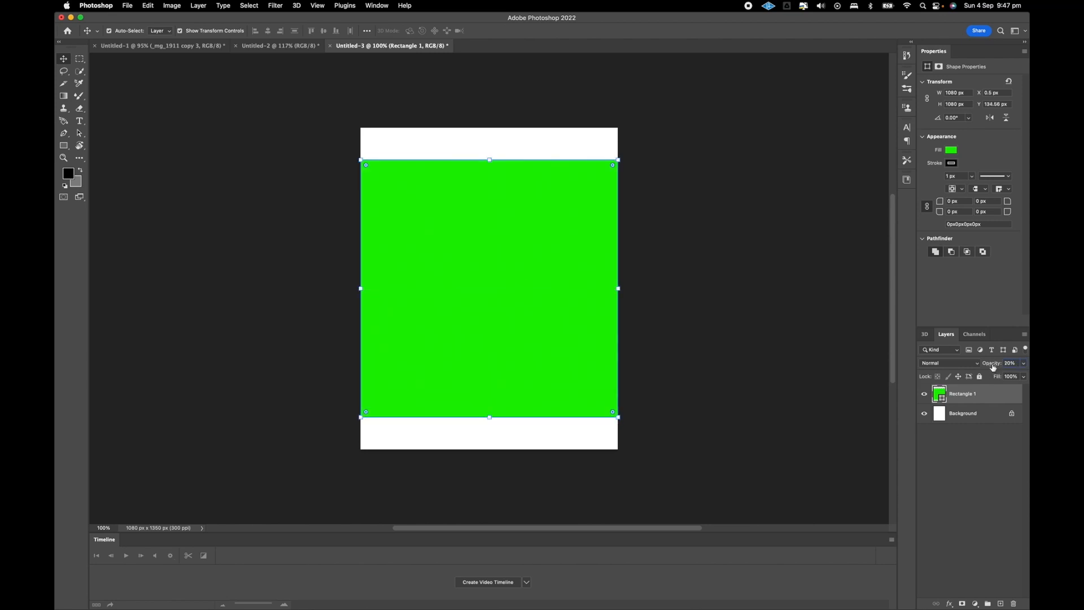
Lock the green rectangle layer at 20% opacity and hide it.
{"action": "left_click", "coordinate": [980, 377]}
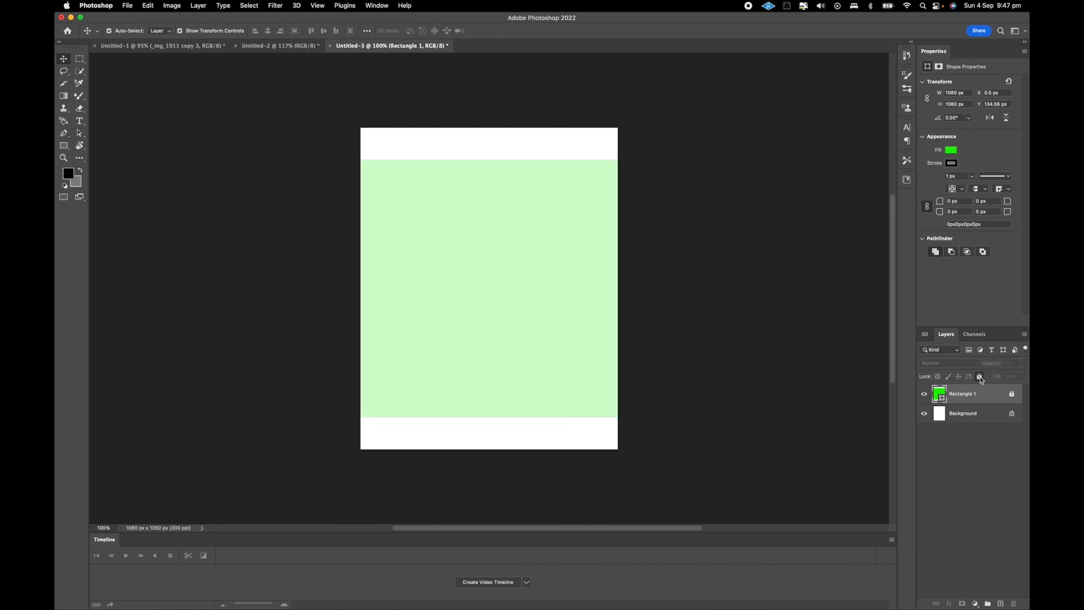
{"action": "left_click", "coordinate": [924, 395]}
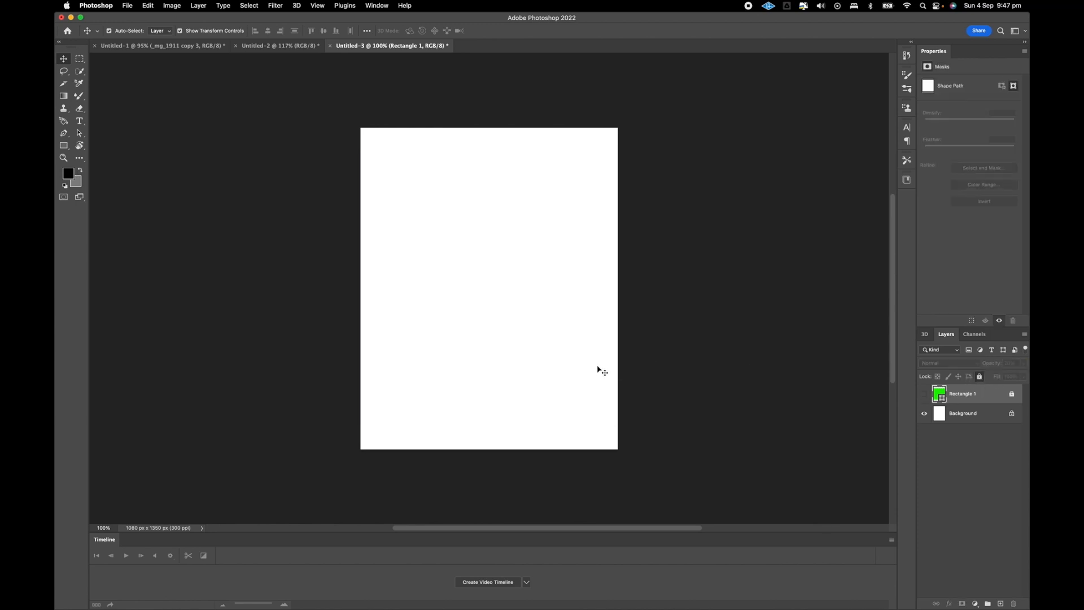
Place the _mg_1911 image on the canvas flush with the canvas's right edge and rasterize its layer.
{"action": "left_click", "coordinate": [696, 600]}
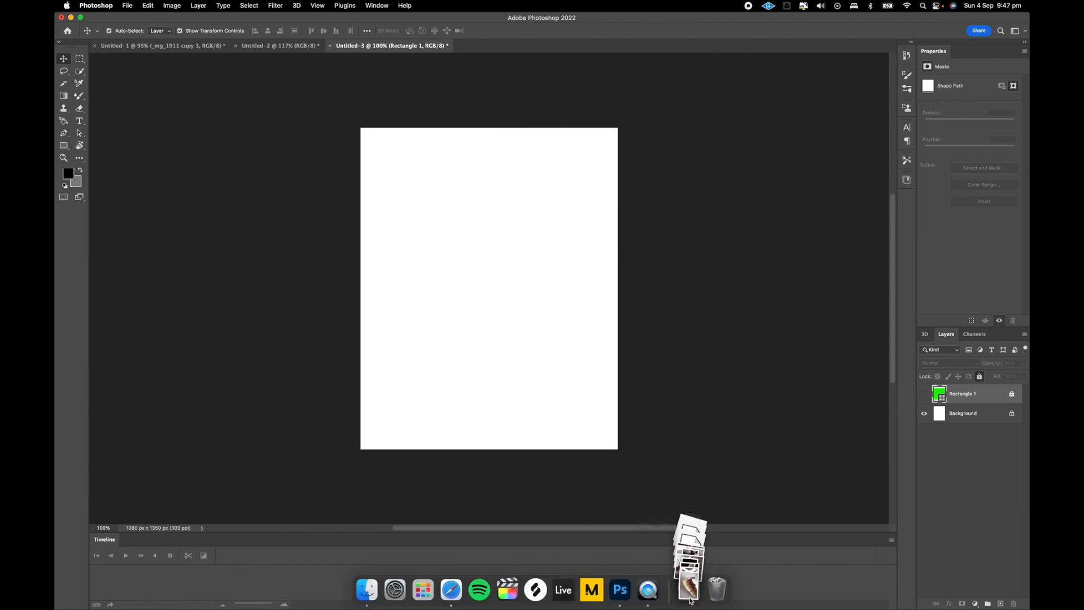
{"action": "left_click_drag", "start_coordinate": [688, 550], "coordinate": [452, 272]}
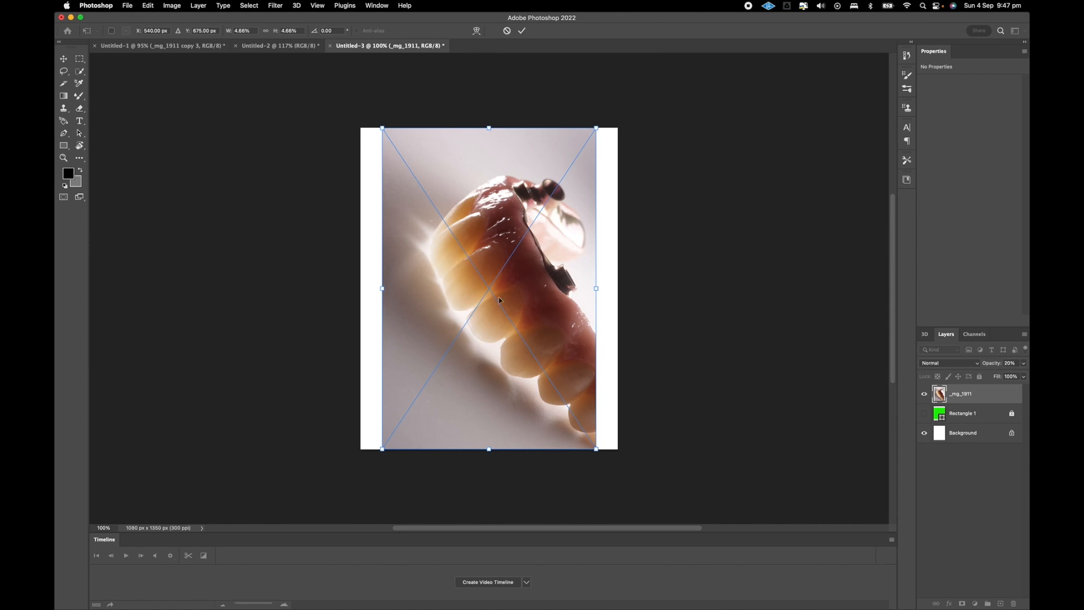
{"action": "left_click_drag", "start_coordinate": [453, 303], "coordinate": [394, 298]}
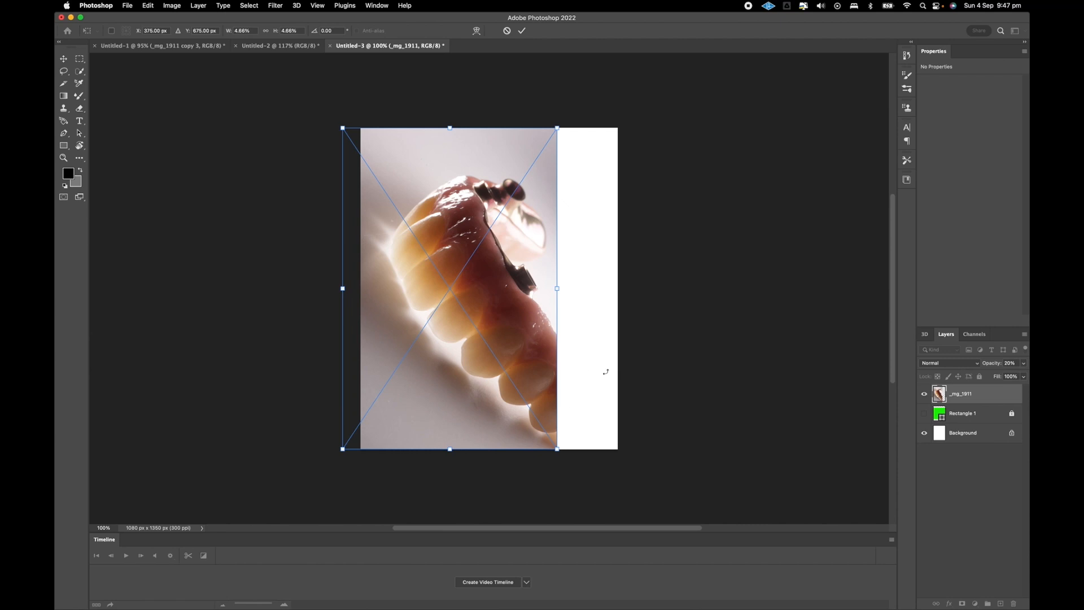
{"action": "left_click_drag", "start_coordinate": [435, 331], "coordinate": [505, 331]}
{"action": "right_click", "coordinate": [974, 390]}
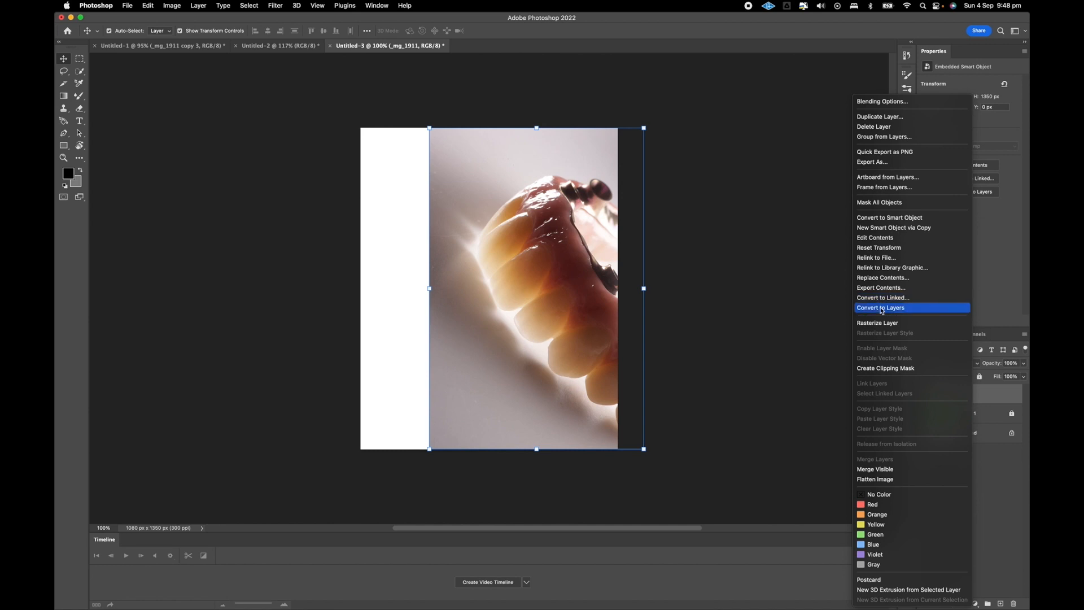
{"action": "left_click", "coordinate": [879, 322]}
Select a strip about 213 px wide over the canvas's blank left side and fill it with Content-Aware Fill on a new layer.
{"action": "left_click", "coordinate": [80, 59]}
{"action": "left_click_drag", "start_coordinate": [338, 109], "coordinate": [411, 461]}
{"action": "left_click", "coordinate": [149, 7]}
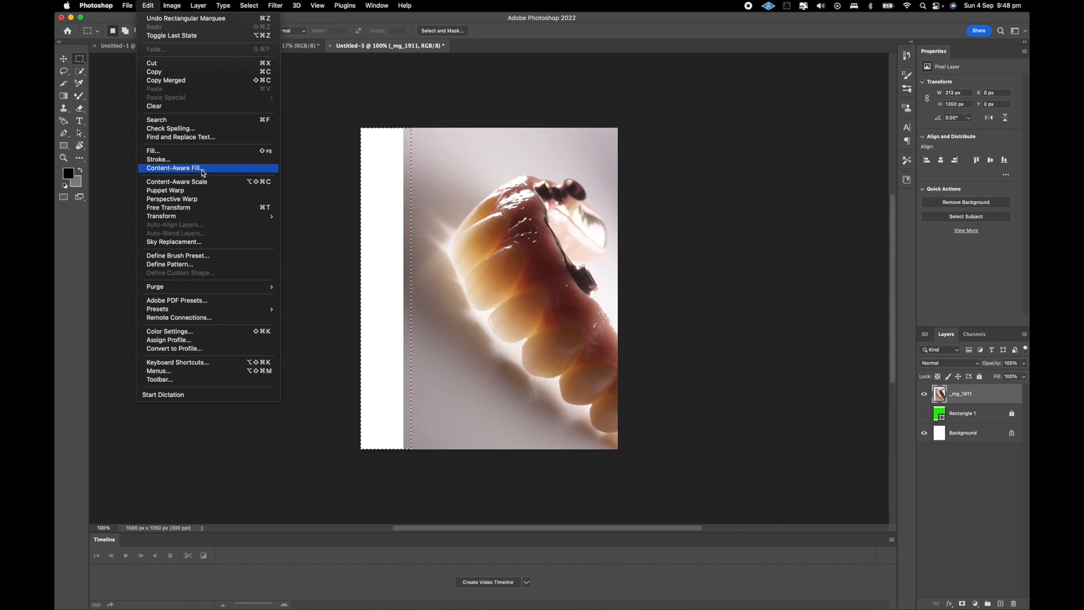
{"action": "key", "text": "Escape"}
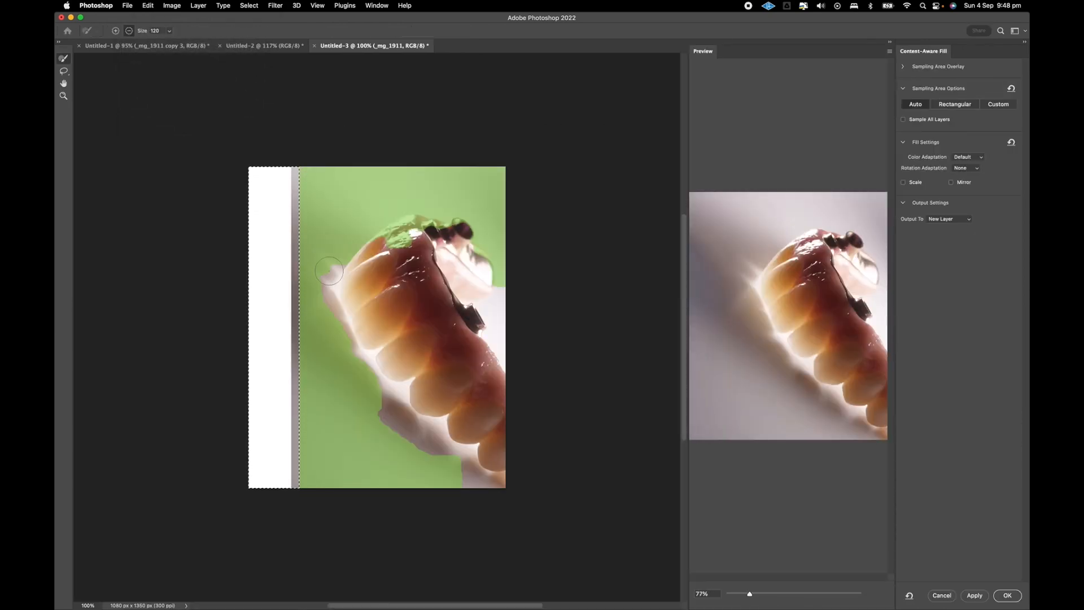
{"action": "key", "text": "Return"}
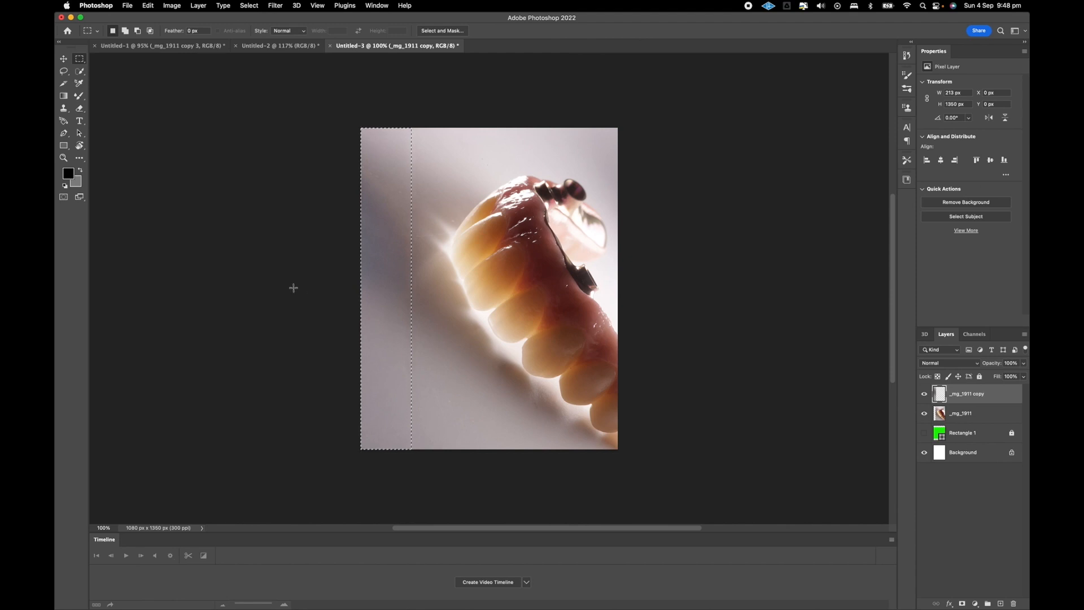
{"action": "left_click", "coordinate": [263, 317]}
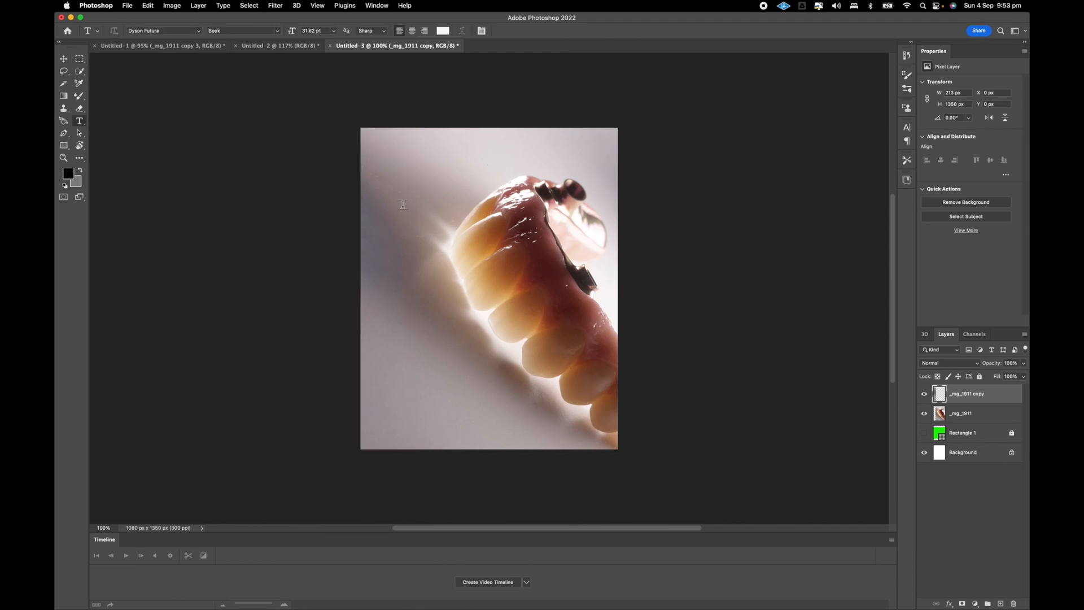
Add the white text "HOW" and position it near the canvas's left edge, beside the teeth.
{"action": "left_click", "coordinate": [403, 204]}
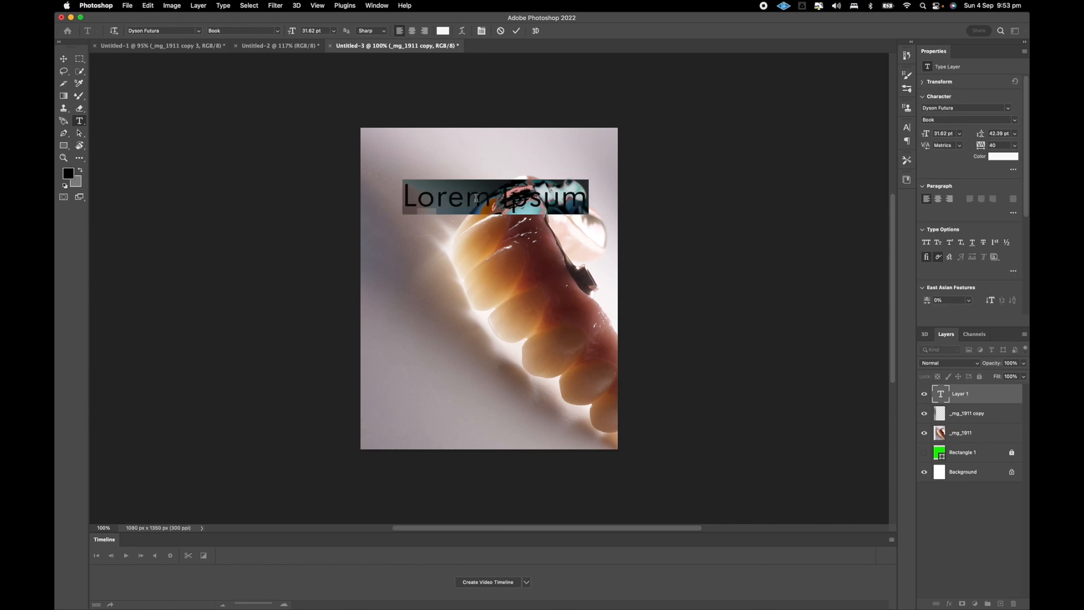
{"action": "type", "text": "H"}
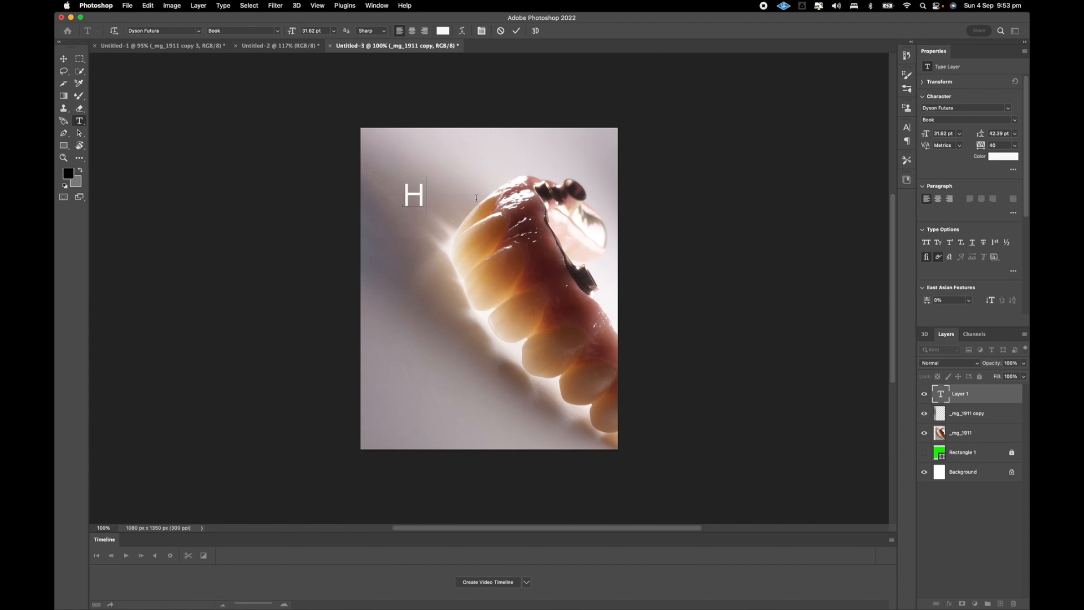
{"action": "type", "text": "OW"}
{"action": "left_click", "coordinate": [64, 59]}
{"action": "left_click_drag", "start_coordinate": [441, 201], "coordinate": [412, 215]}
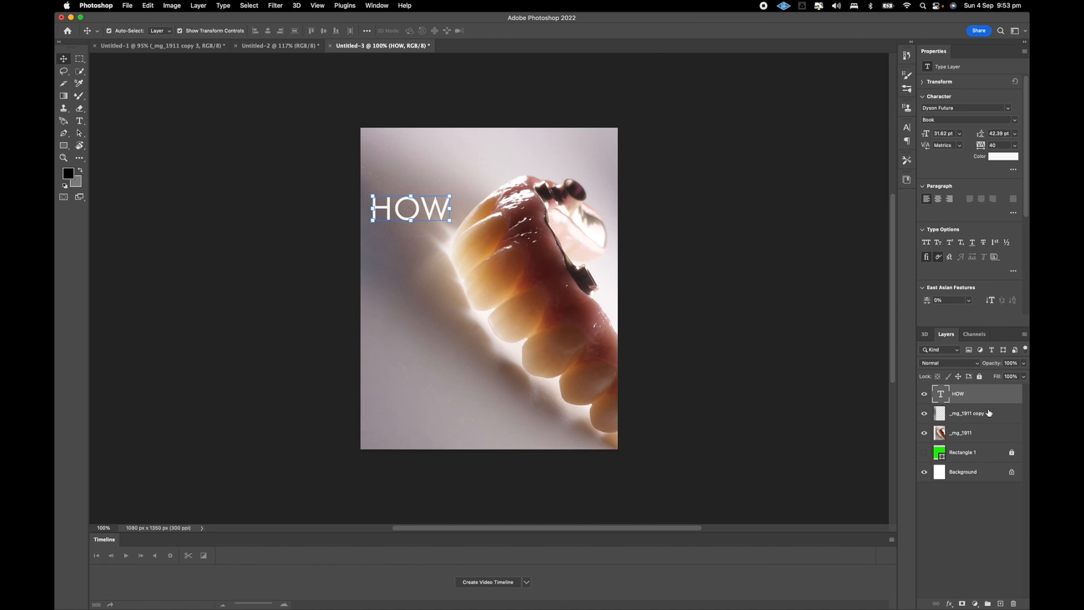
Add a drop shadow to the HOW text and adjust the shadow's opacity.
{"action": "left_click", "coordinate": [951, 604]}
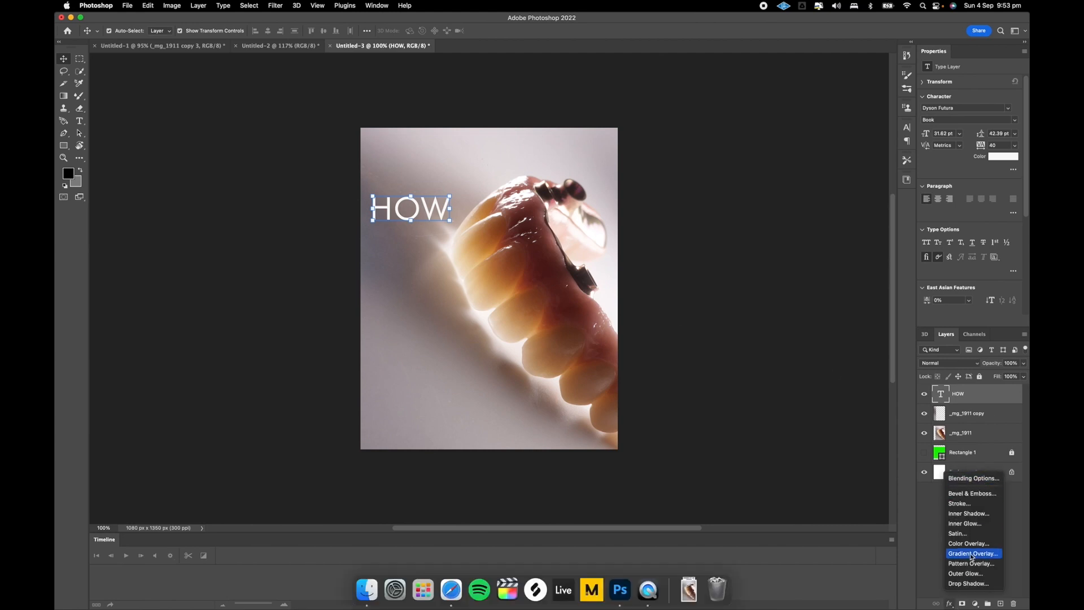
{"action": "left_click", "coordinate": [969, 583]}
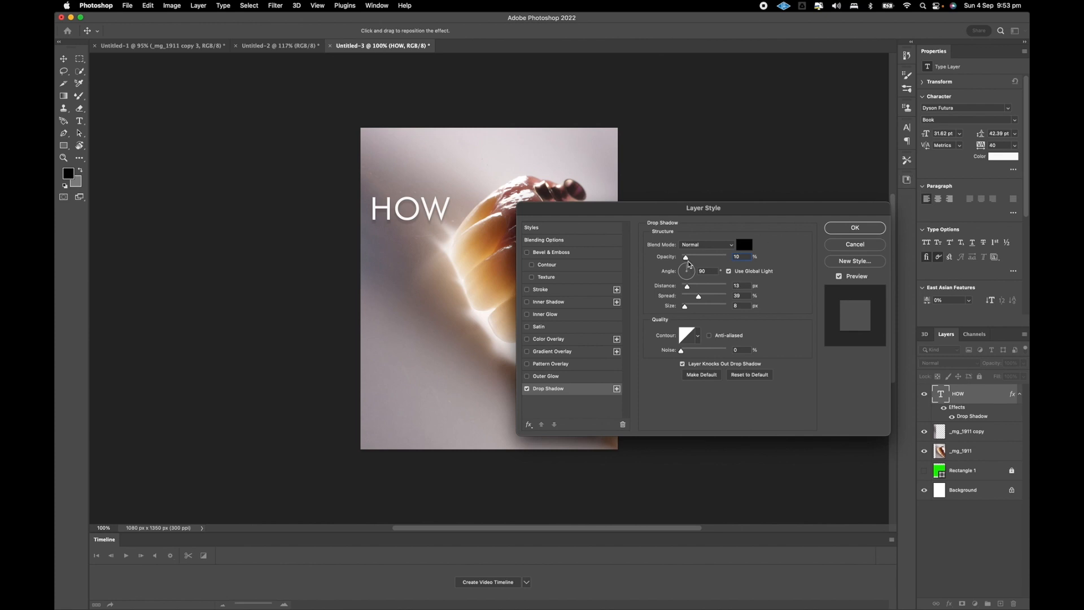
{"action": "mouse_move", "coordinate": [686, 257]}
{"action": "left_mouse_down"}
{"action": "mouse_move", "coordinate": [715, 259]}
{"action": "mouse_move", "coordinate": [687, 266]}
{"action": "left_mouse_up"}
{"action": "left_click", "coordinate": [850, 233]}
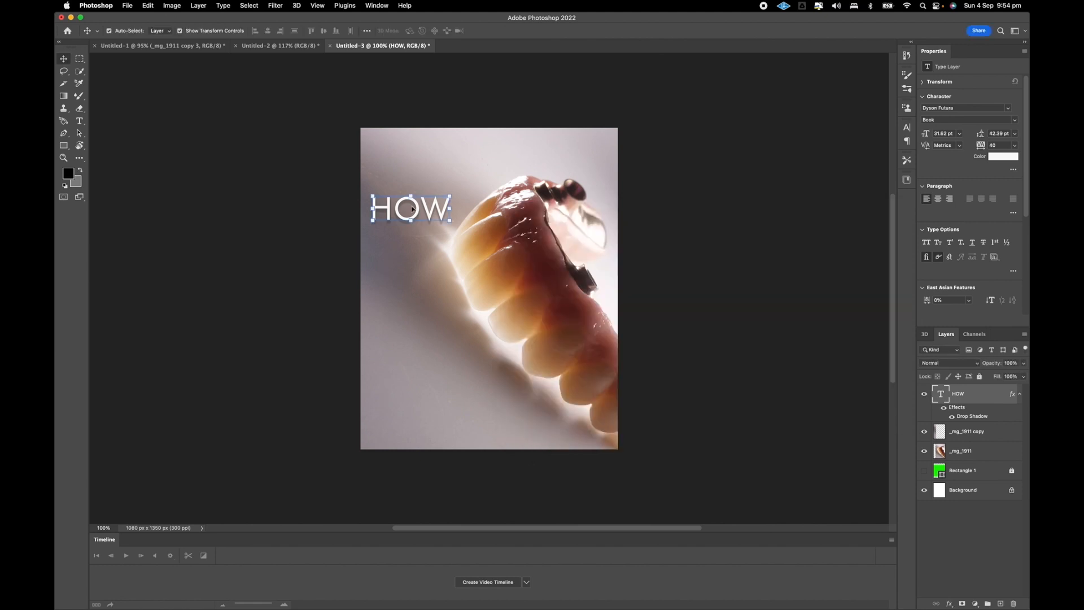
Try the Heavy font style on the HOW text and switch it to Medium instead.
{"action": "double_click", "coordinate": [418, 221]}
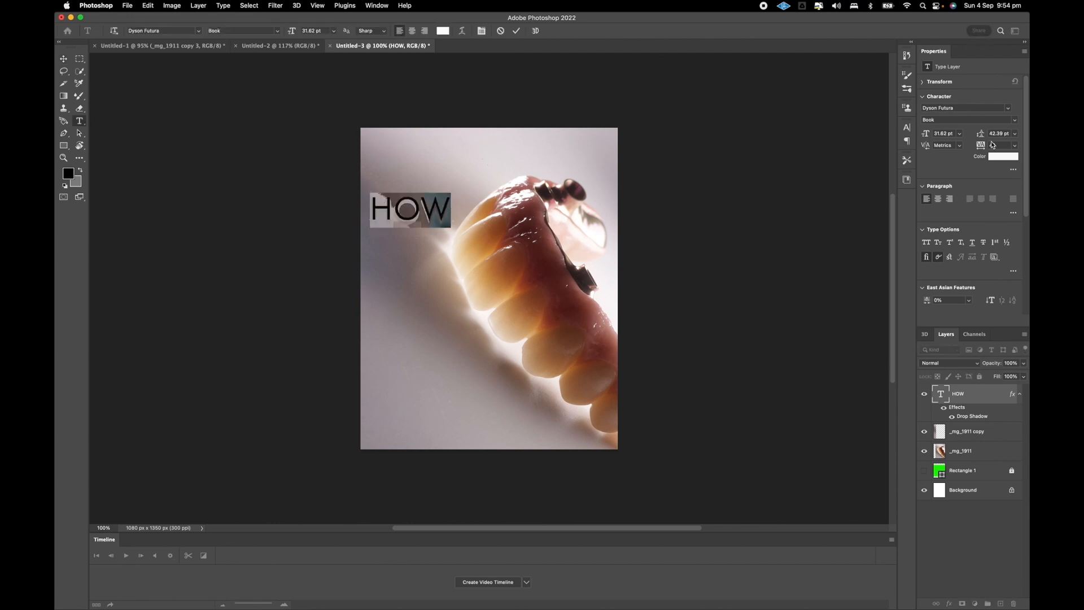
{"action": "left_click", "coordinate": [64, 59]}
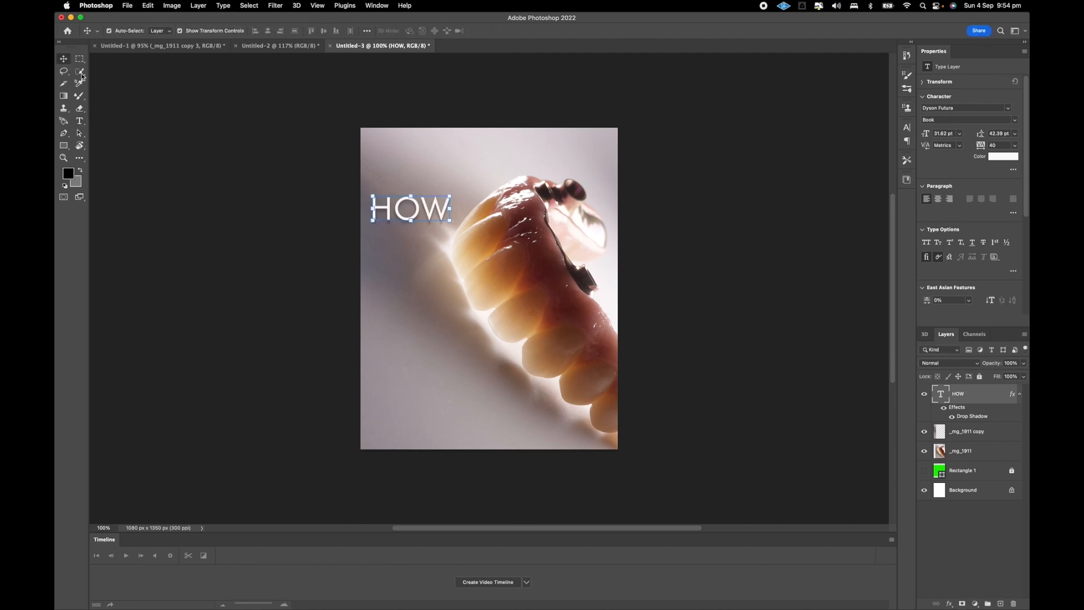
{"action": "left_click", "coordinate": [79, 122]}
{"action": "left_click", "coordinate": [395, 210]}
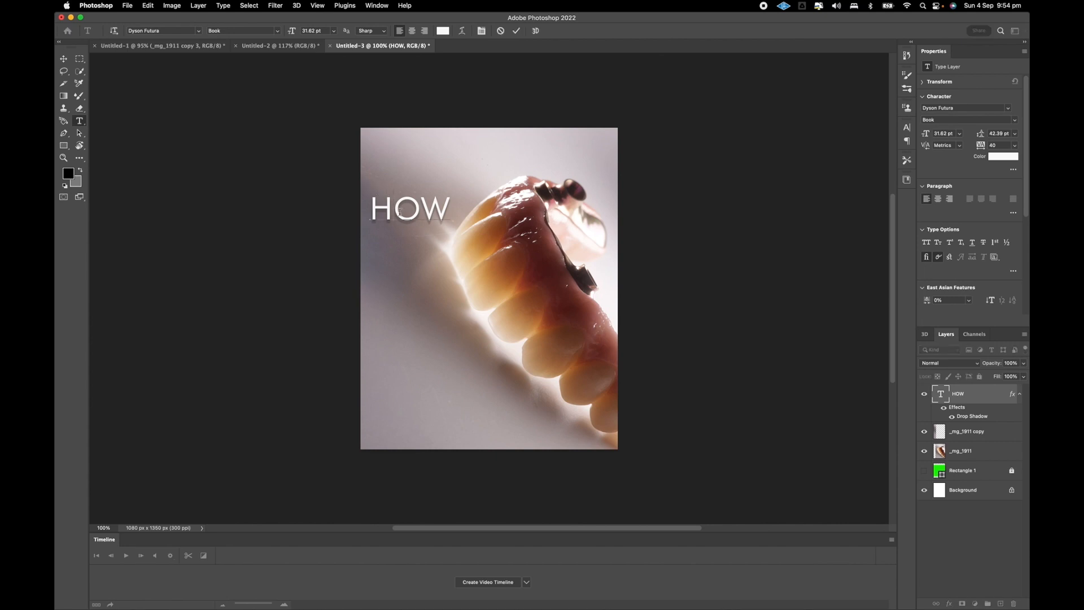
{"action": "double_click", "coordinate": [399, 212]}
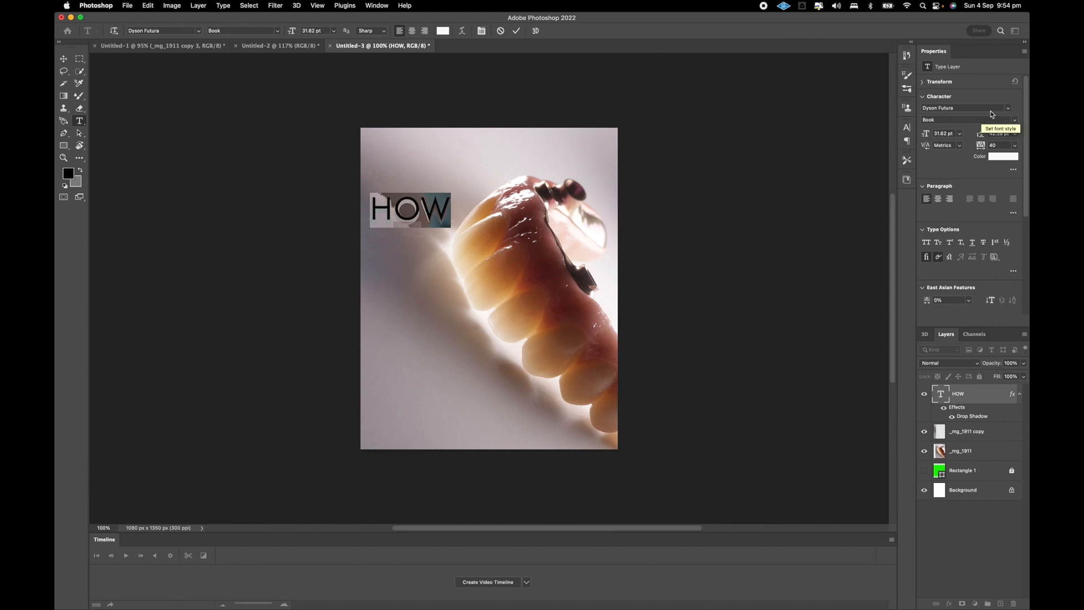
{"action": "left_click", "coordinate": [1007, 110]}
{"action": "left_click", "coordinate": [1007, 110]}
{"action": "left_click", "coordinate": [1015, 120]}
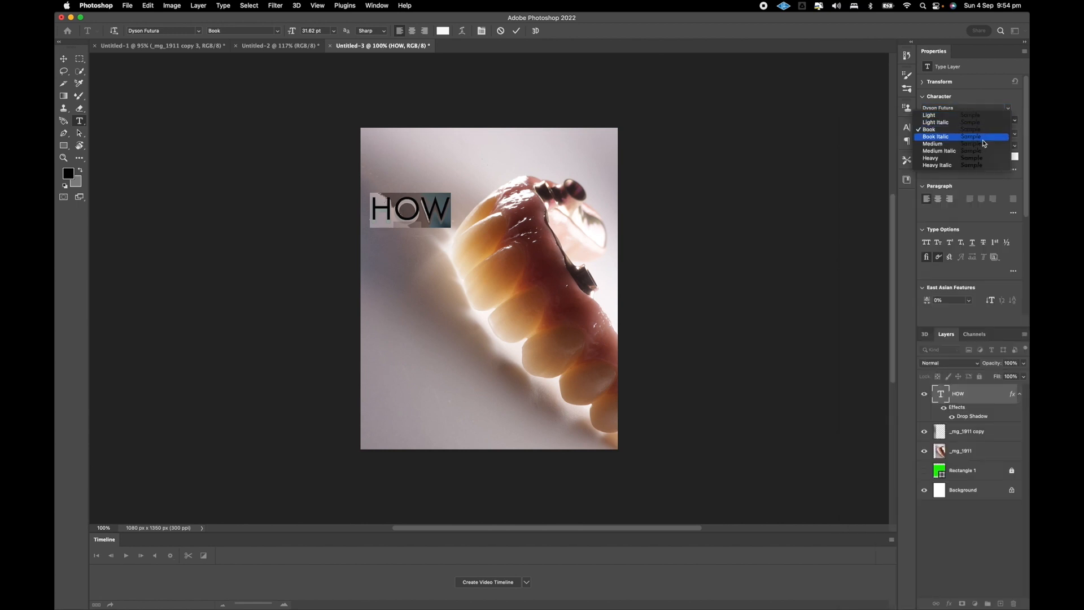
{"action": "left_click", "coordinate": [977, 161]}
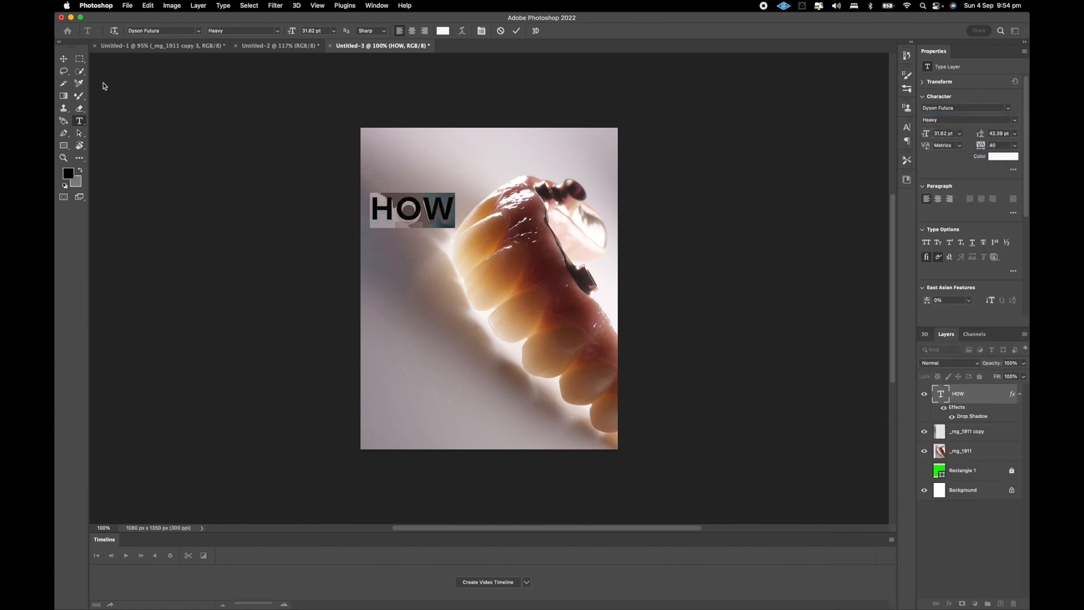
{"action": "left_click", "coordinate": [63, 59]}
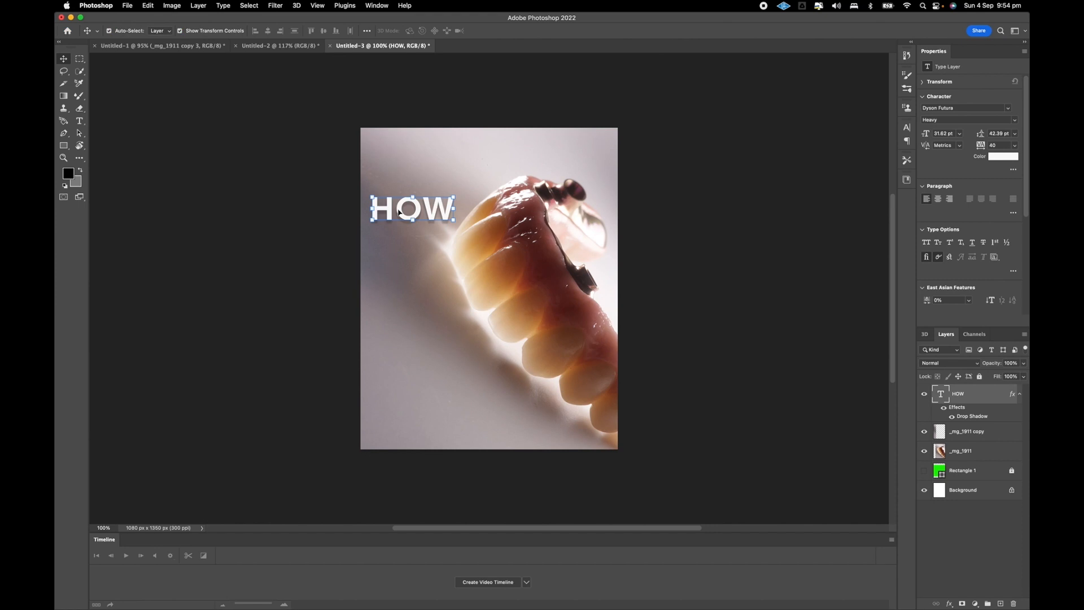
{"action": "key", "text": "super+z"}
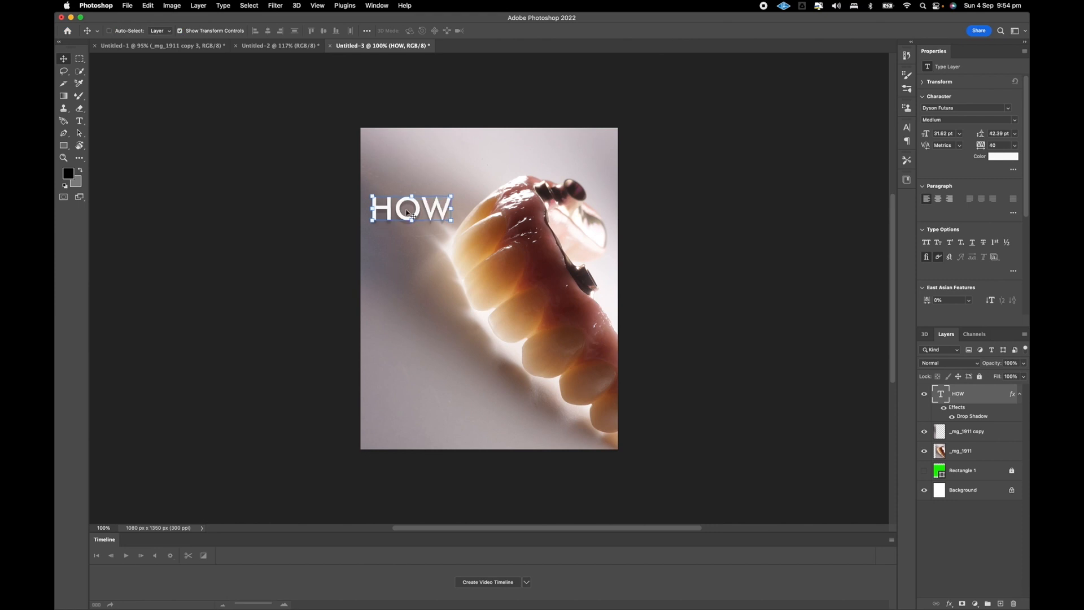
Duplicate the HOW text layer five times, stacking the copies in a column below the original.
{"action": "key", "text": "super+j"}
{"action": "left_click_drag", "start_coordinate": [408, 213], "coordinate": [405, 247]}
{"action": "key", "text": "super"}
{"action": "key", "text": "super+j"}
{"action": "left_click_drag", "start_coordinate": [404, 246], "coordinate": [405, 280]}
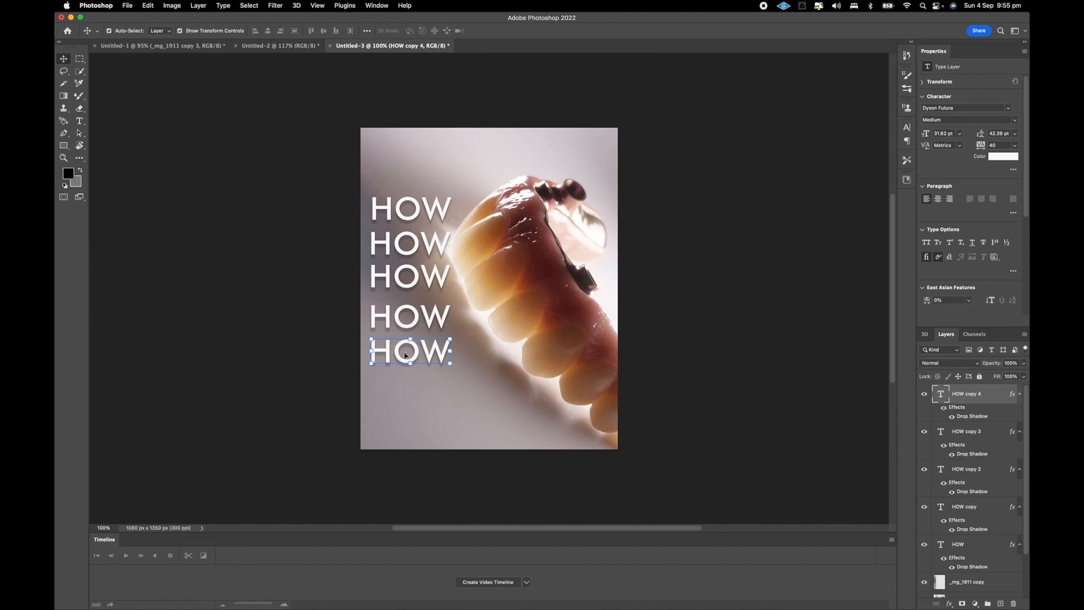
{"action": "key", "text": "super+j"}
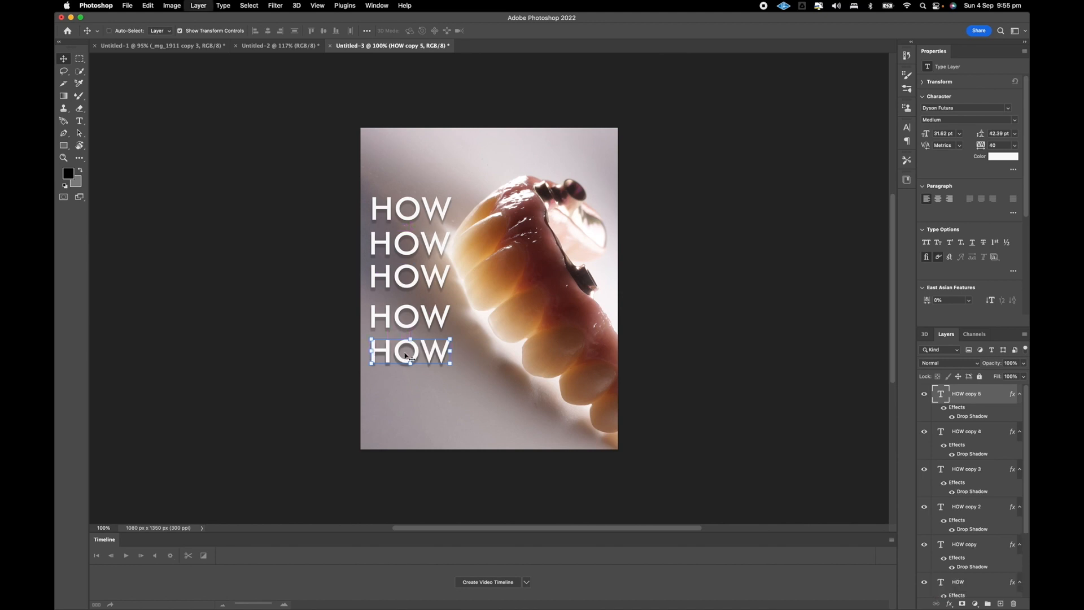
{"action": "left_click_drag", "start_coordinate": [406, 355], "coordinate": [405, 397]}
Change the second HOW line in the column to "TO".
{"action": "double_click", "coordinate": [396, 206]}
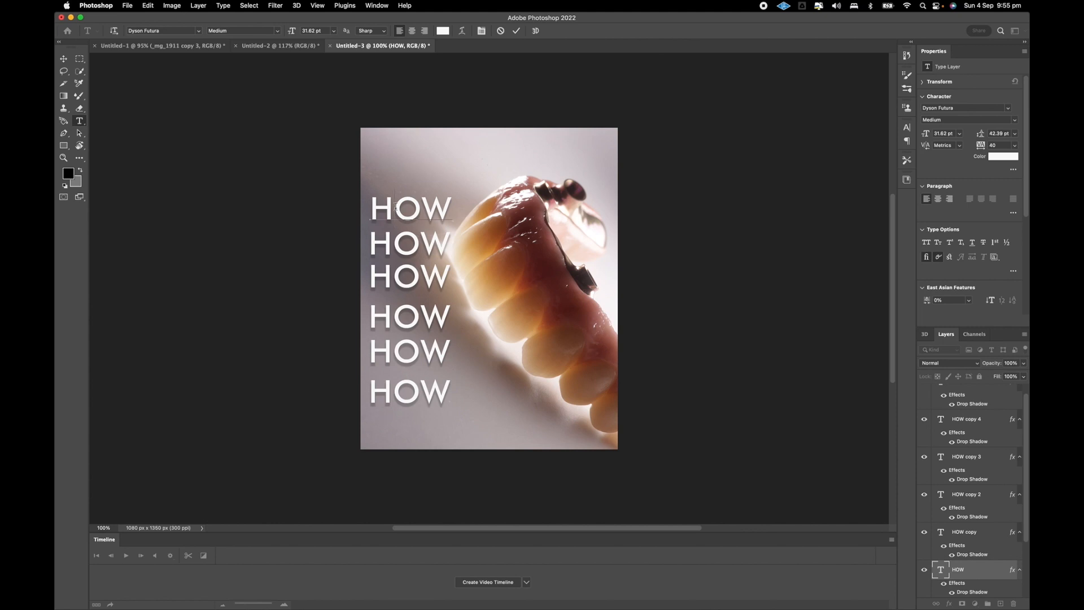
{"action": "key", "text": "Escape"}
{"action": "key", "text": "v"}
{"action": "left_click", "coordinate": [397, 249]}
{"action": "double_click", "coordinate": [393, 244]}
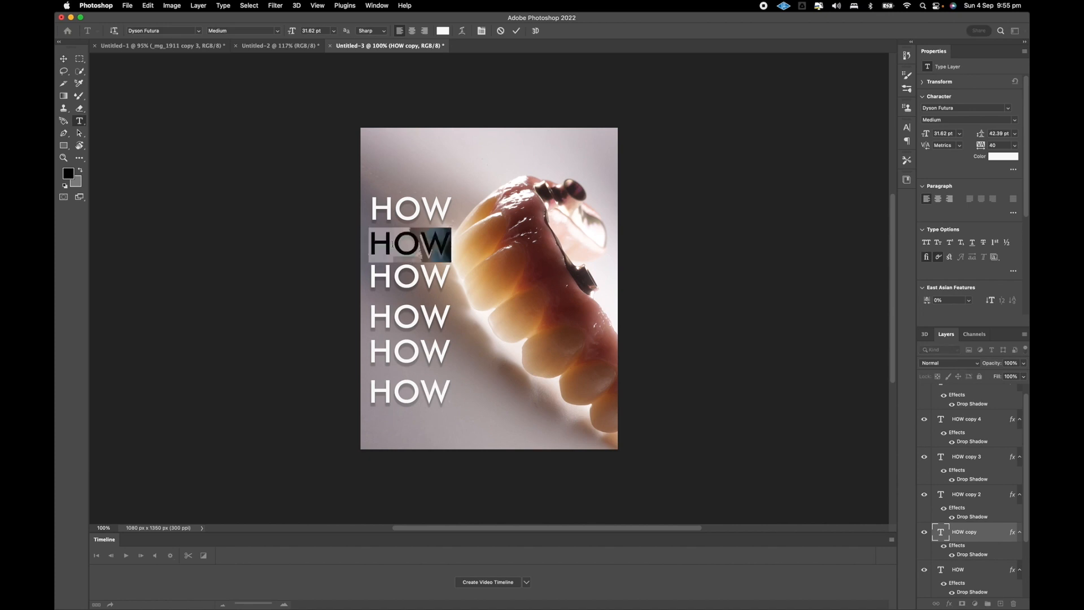
{"action": "type", "text": "TO"}
{"action": "left_click", "coordinate": [63, 59]}
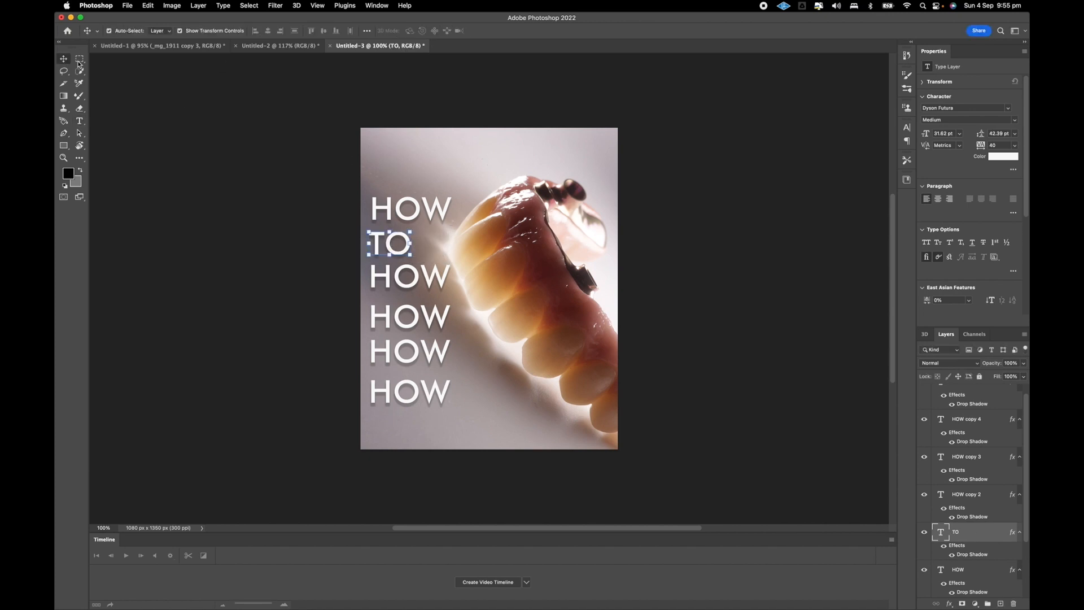
{"action": "key", "text": "t"}
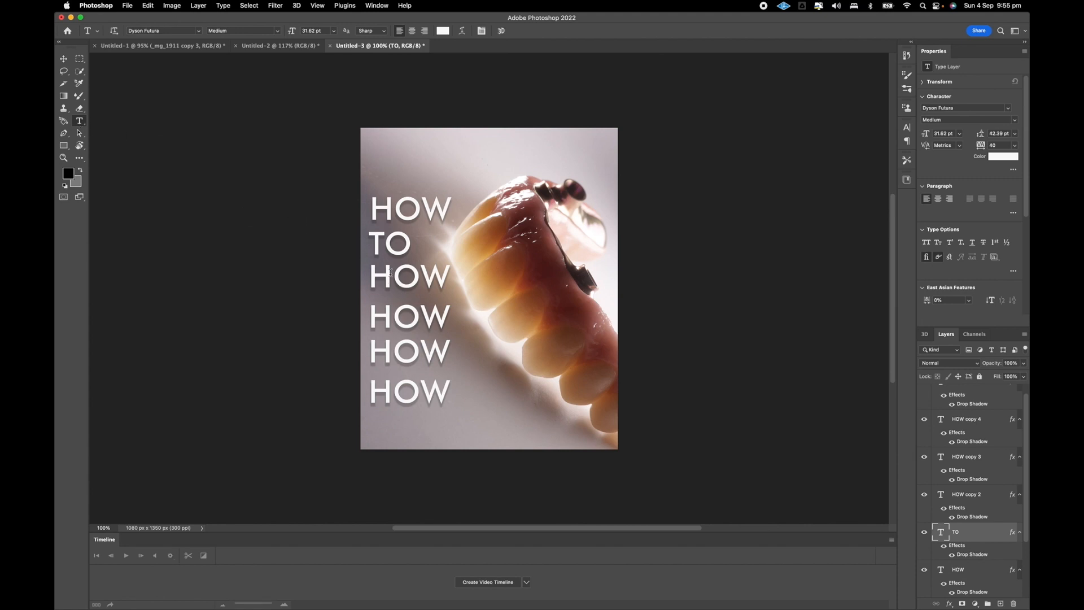
Change the third HOW line in the column to "CHECK".
{"action": "left_click", "coordinate": [399, 281]}
{"action": "double_click", "coordinate": [399, 282]}
{"action": "type", "text": "CHECK"}
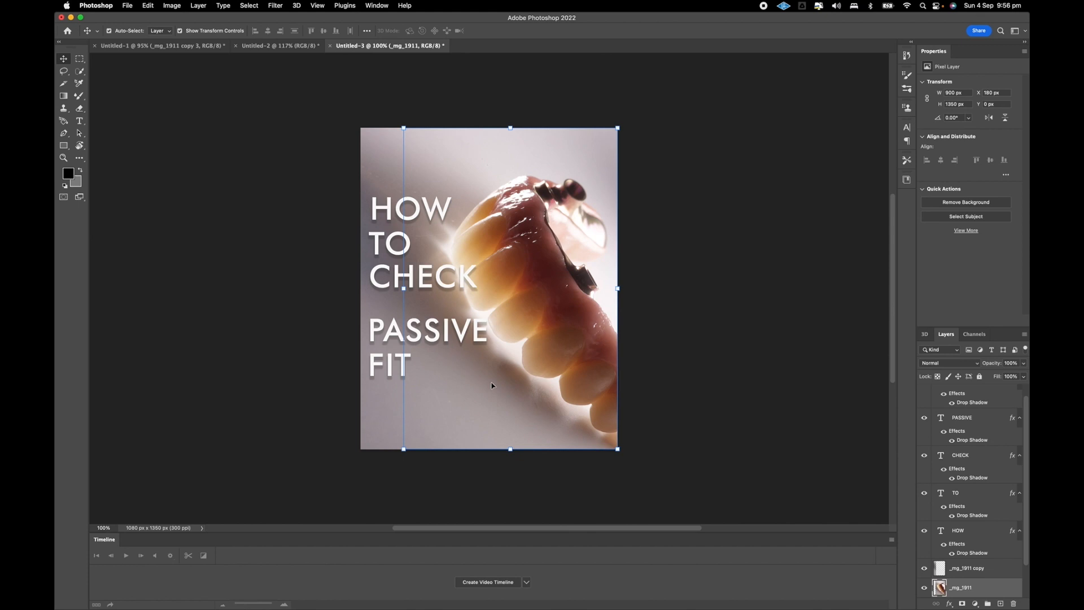
Merge the _mg_1911 photo layer and the _mg_1911 copy side strip into one layer.
{"action": "left_click_drag", "start_coordinate": [491, 386], "coordinate": [533, 387]}
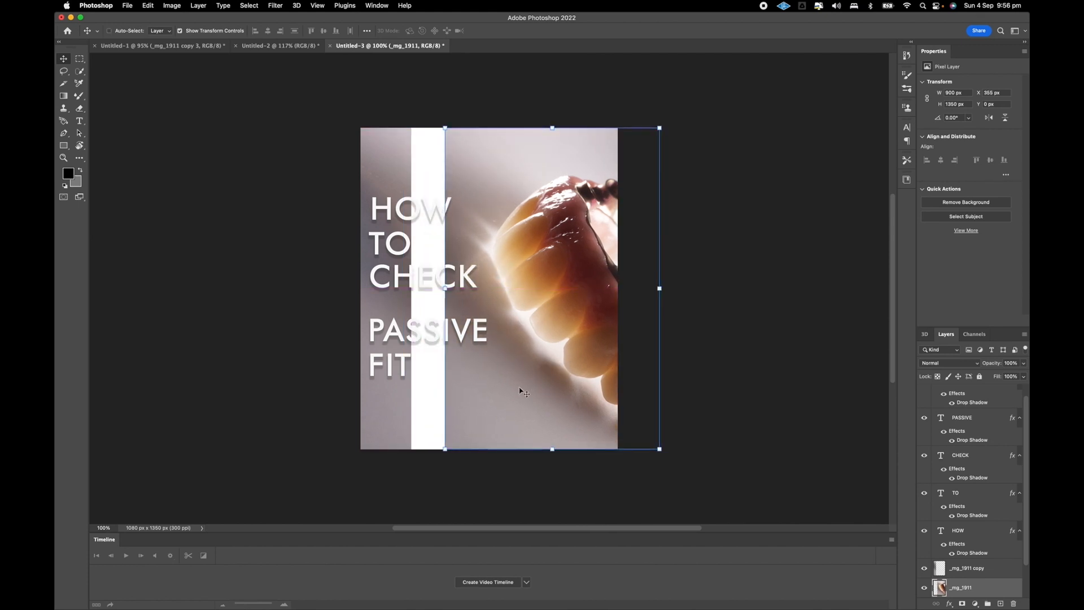
{"action": "key", "text": "super+z"}
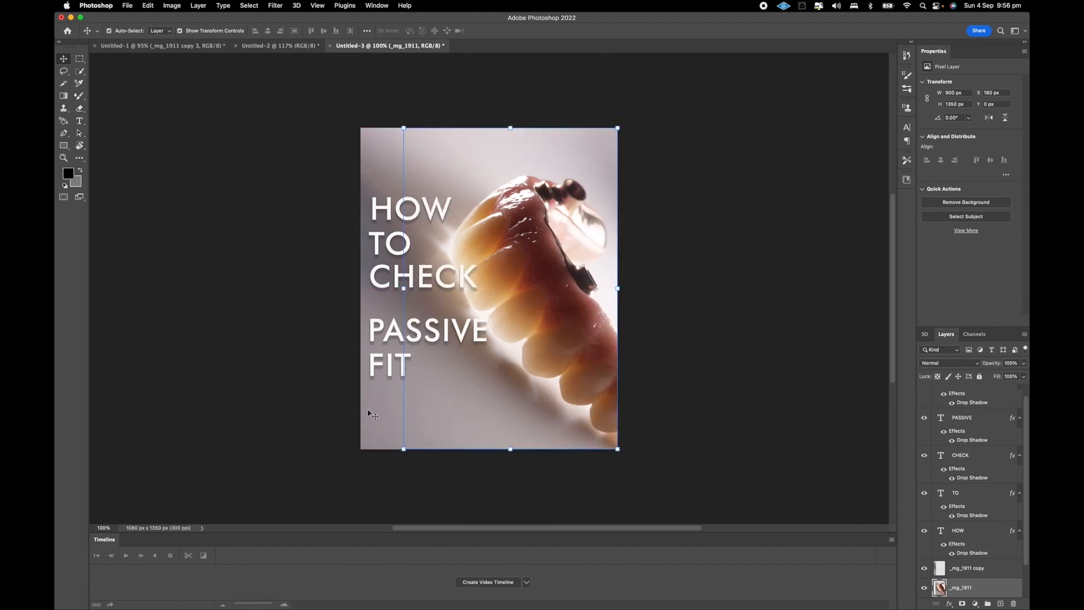
{"action": "left_click", "coordinate": [388, 417]}
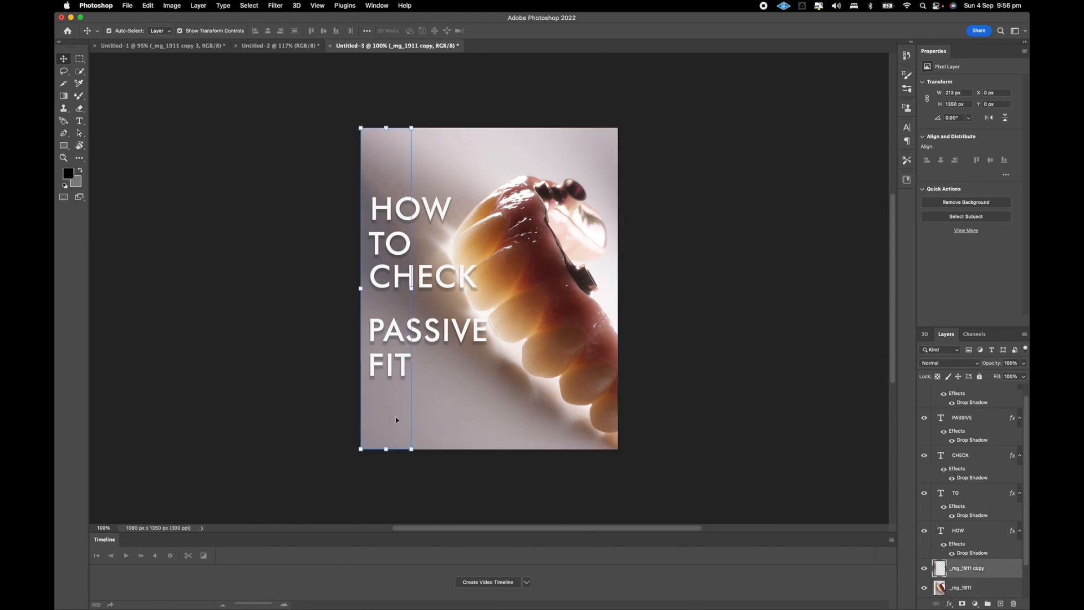
{"action": "left_click", "coordinate": [435, 420], "text": "shift"}
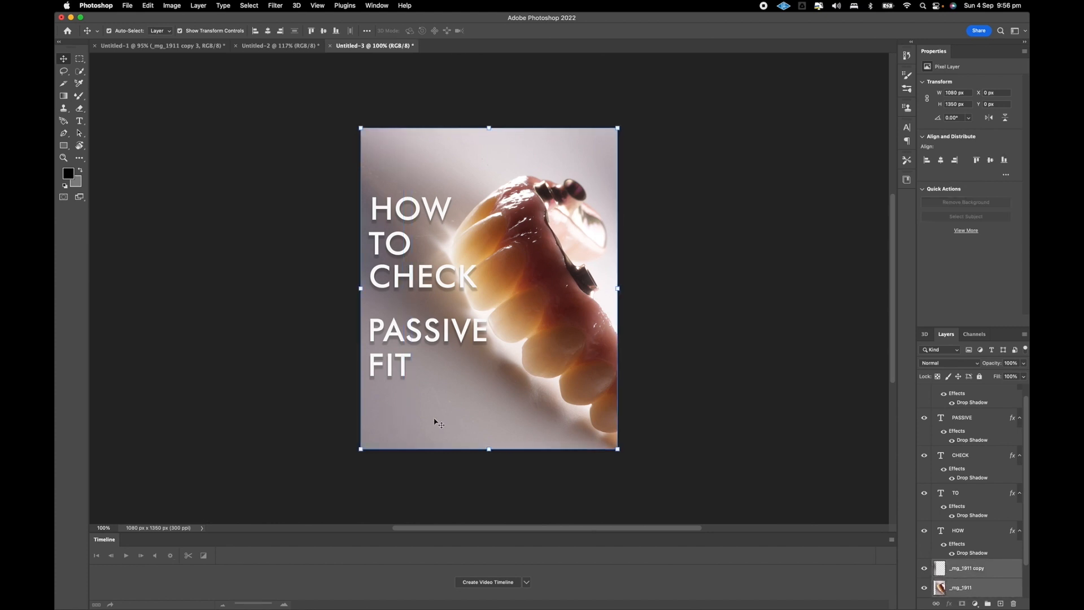
{"action": "left_click", "coordinate": [316, 403]}
{"action": "left_click", "coordinate": [380, 419]}
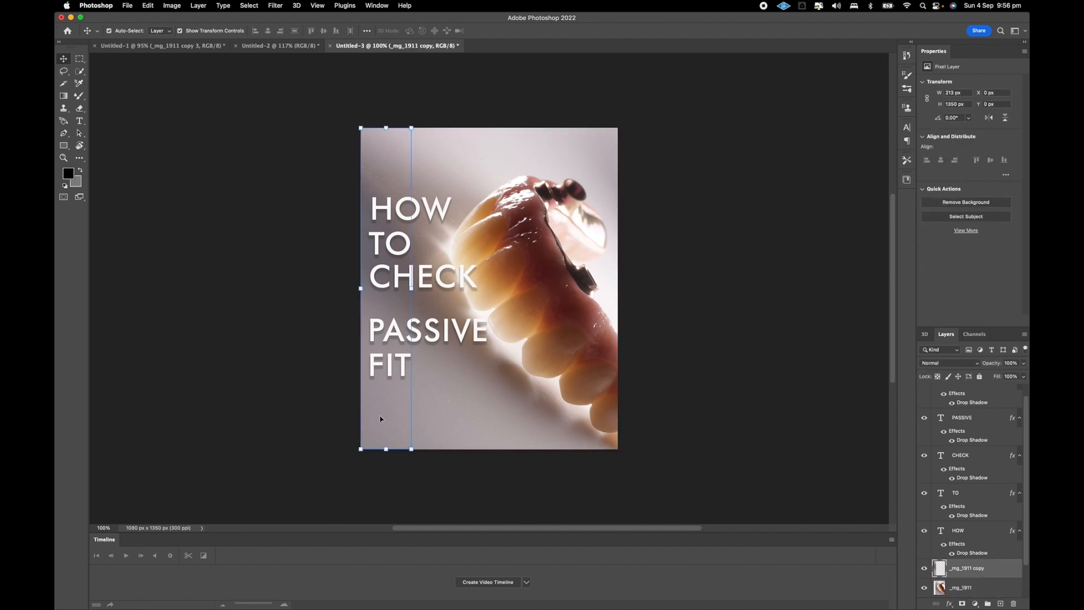
{"action": "left_click", "coordinate": [496, 426], "text": "shift"}
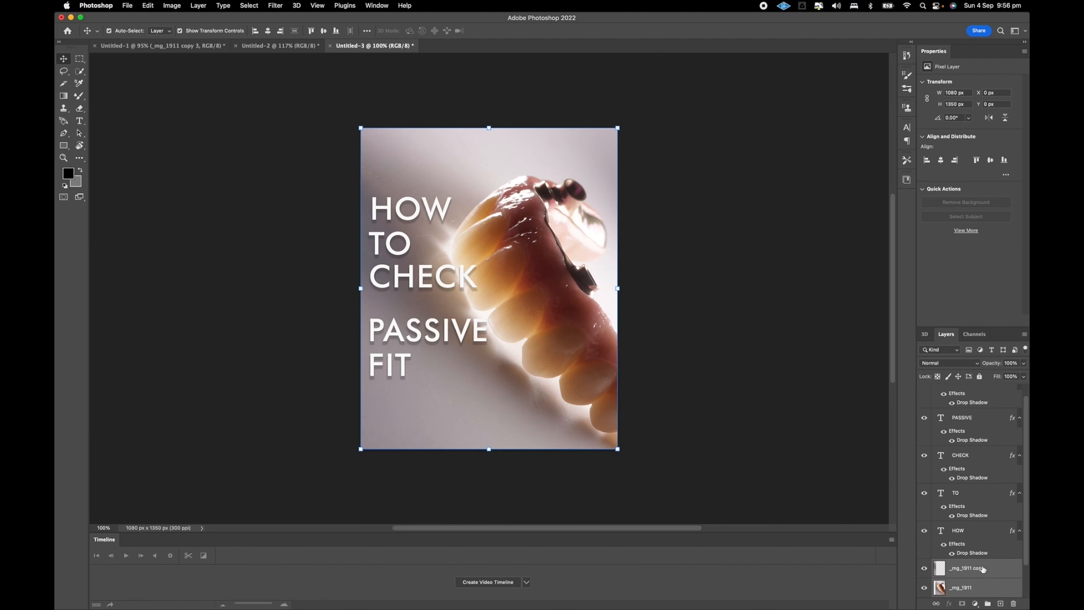
{"action": "scroll", "coordinate": [983, 570], "scroll_direction": "down", "scroll_amount": 2}
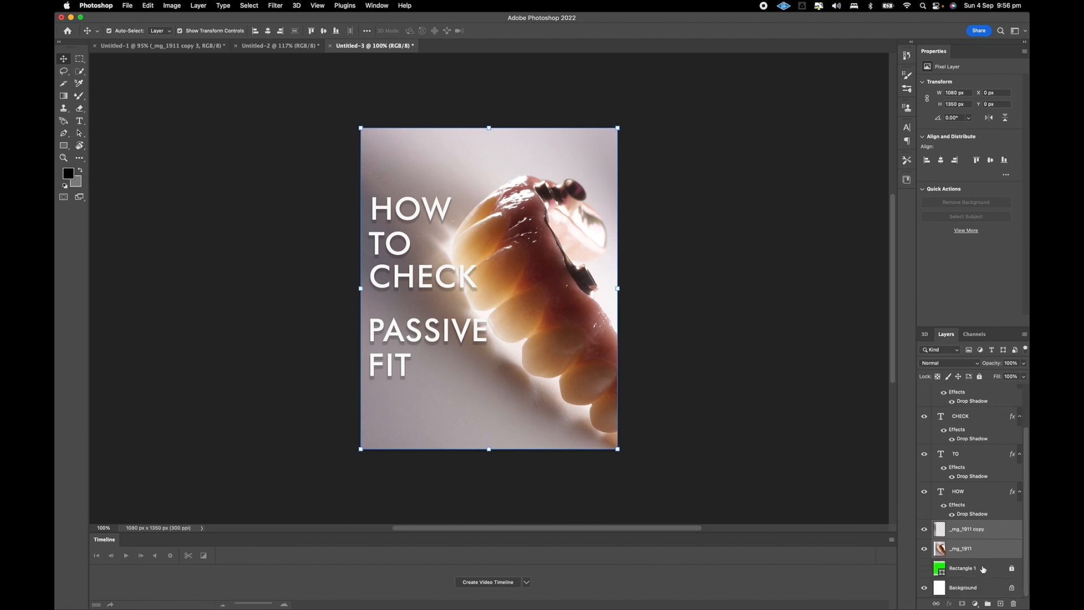
{"action": "right_click", "coordinate": [995, 533]}
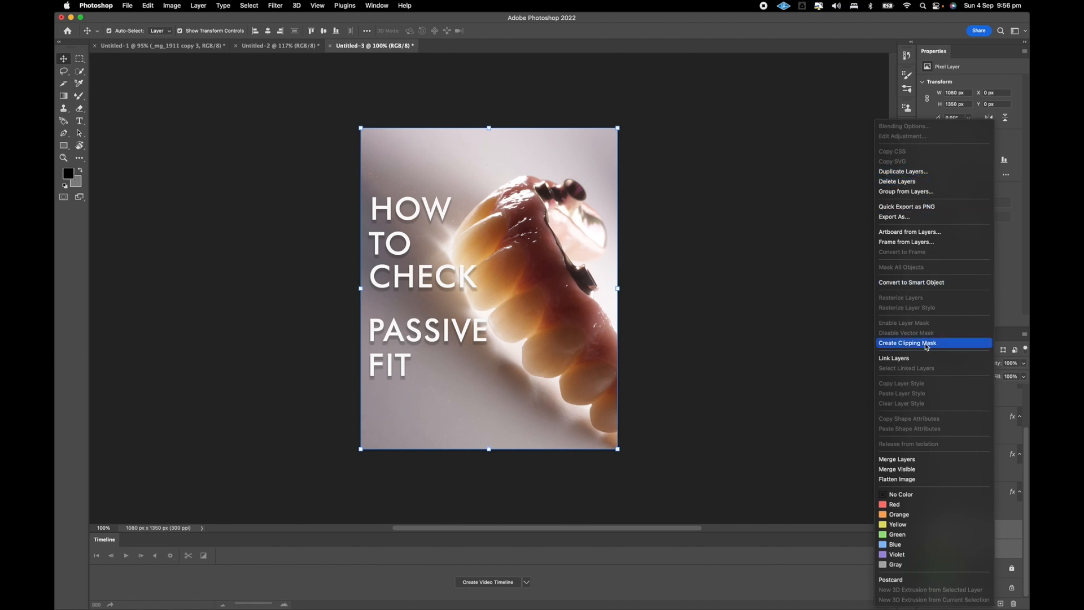
{"action": "left_click", "coordinate": [914, 461]}
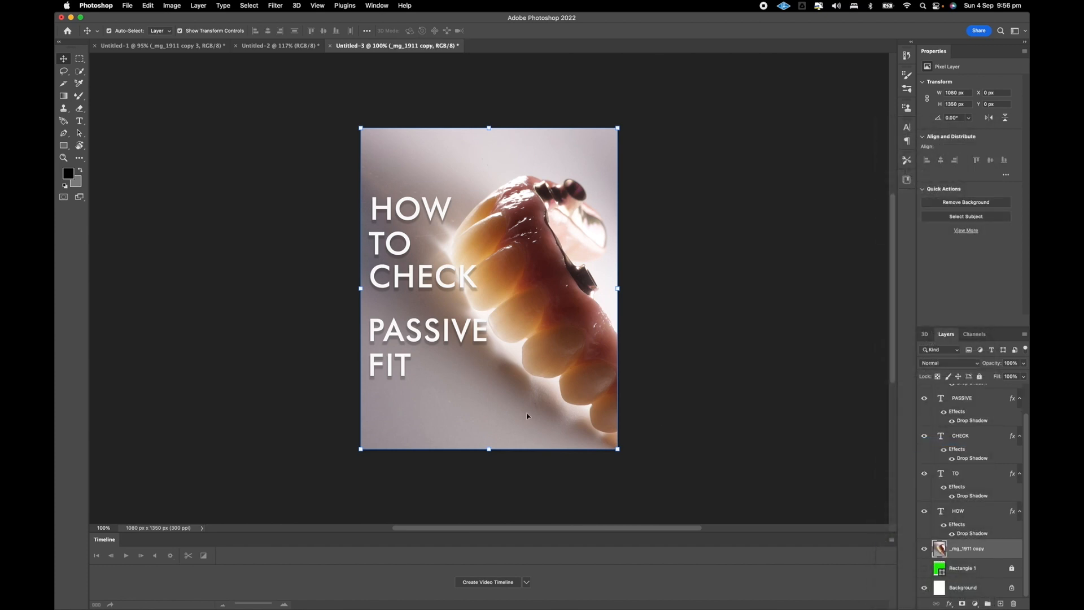
Move the merged photo up about 105 px and fill the exposed bottom strip on a new layer with Content-Aware Fill.
{"action": "mouse_move", "coordinate": [429, 420]}
{"action": "left_mouse_down"}
{"action": "mouse_move", "coordinate": [444, 423]}
{"action": "mouse_move", "coordinate": [425, 422]}
{"action": "mouse_move", "coordinate": [429, 399]}
{"action": "left_mouse_up"}
{"action": "key", "text": "m"}
{"action": "left_click_drag", "start_coordinate": [337, 484], "coordinate": [647, 422]}
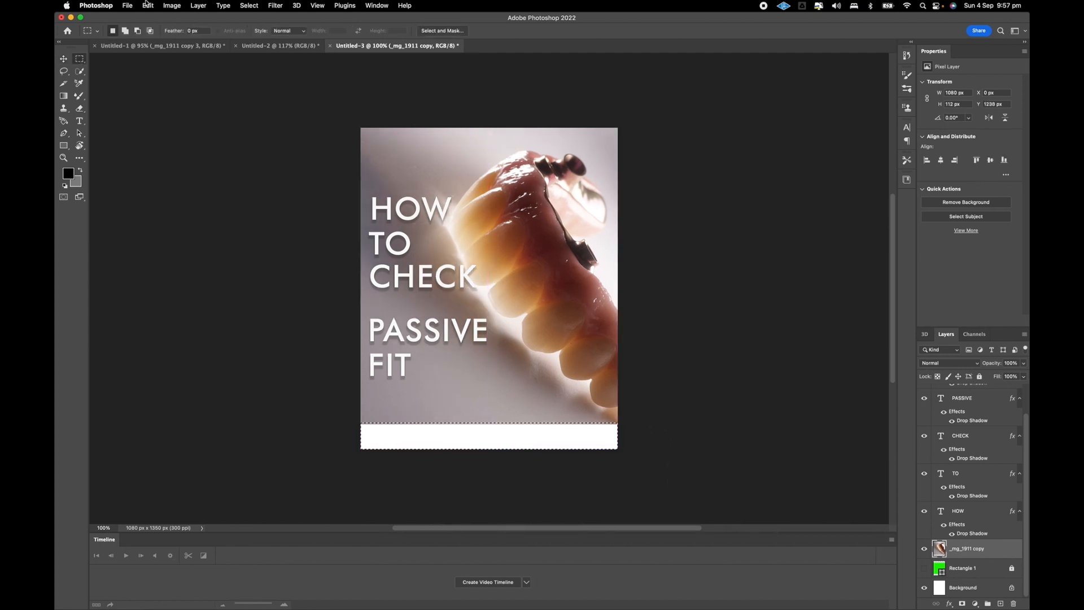
{"action": "left_click", "coordinate": [148, 5]}
{"action": "left_click", "coordinate": [180, 169]}
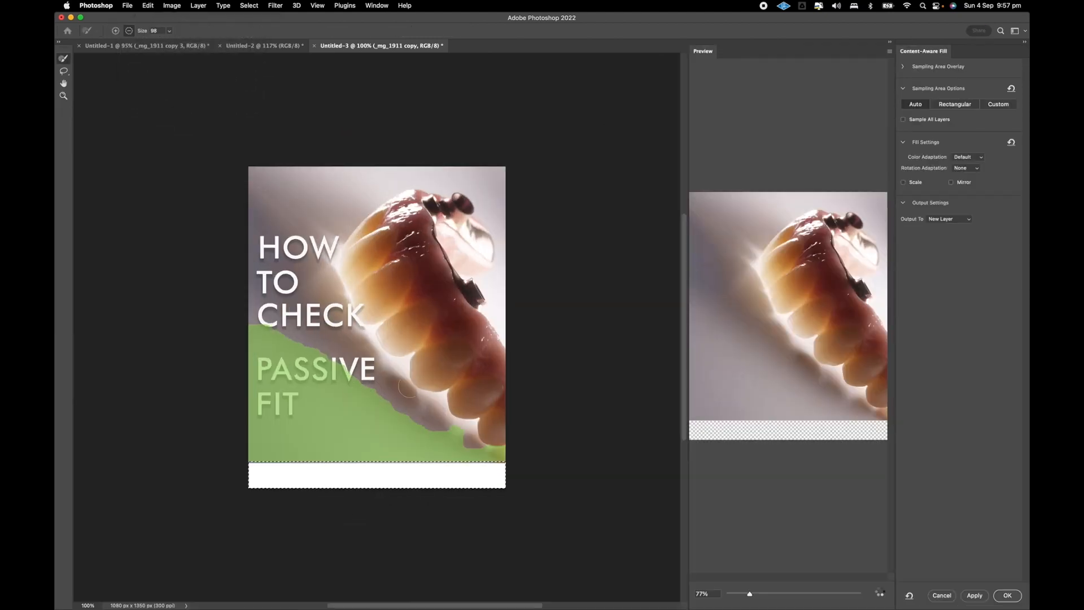
{"action": "left_click", "coordinate": [1002, 595]}
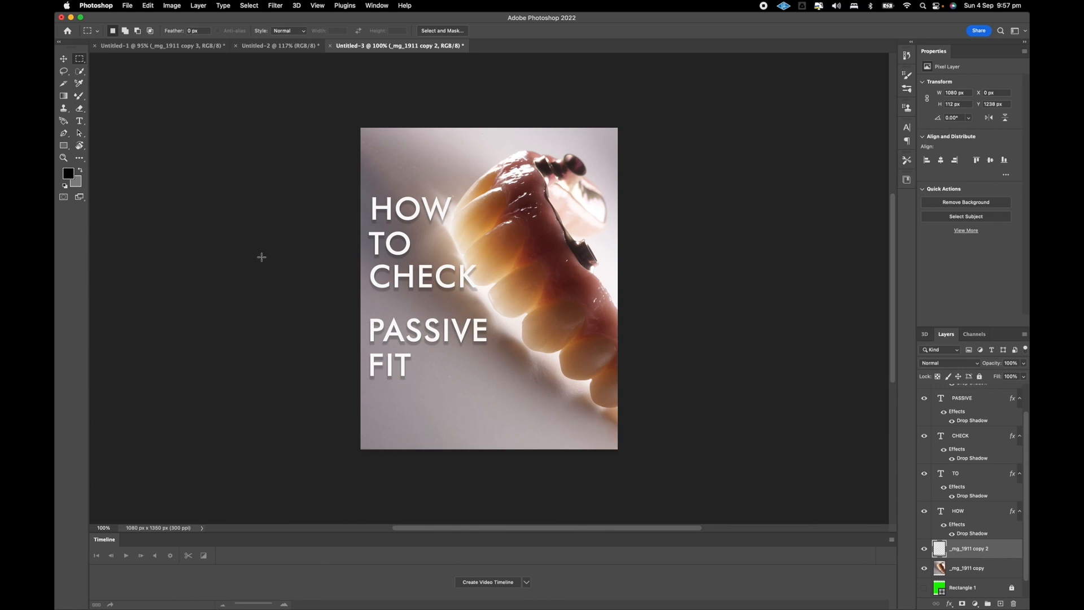
Merge the content-aware filled strip with the photo layer beneath it.
{"action": "left_click", "coordinate": [983, 569], "text": "shift"}
{"action": "right_click", "coordinate": [982, 569]}
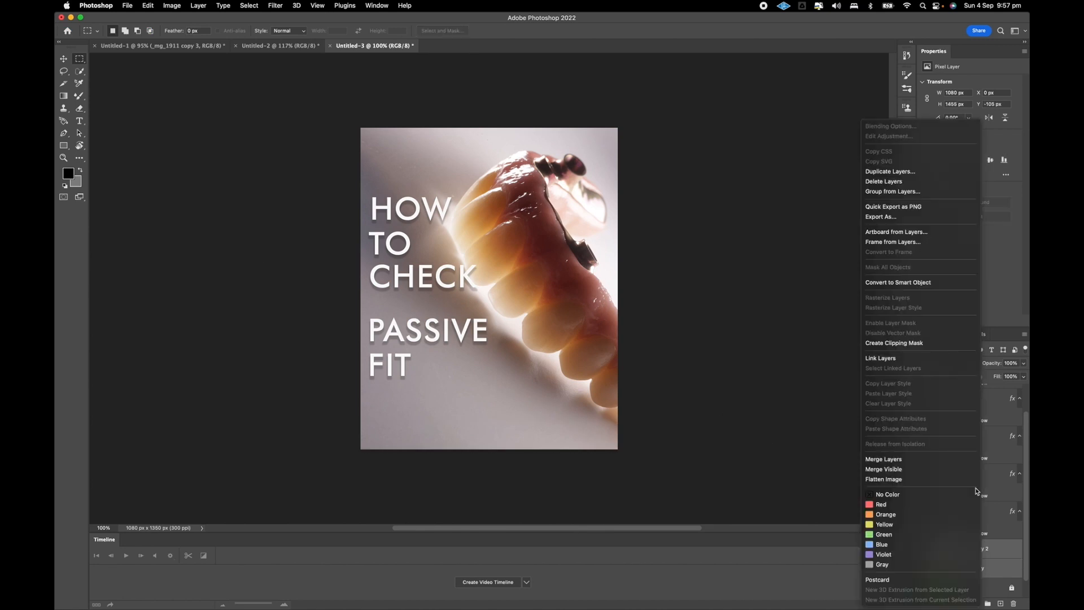
{"action": "left_click", "coordinate": [905, 461]}
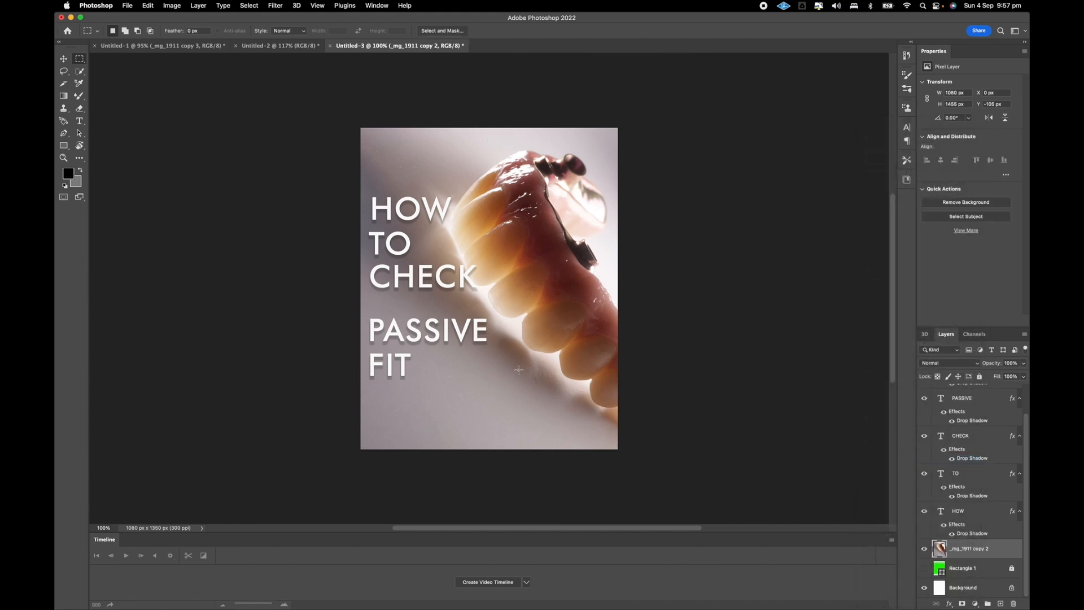
Select the HOW, TO and CHECK text lines together and move them slightly down on the cover.
{"action": "key", "text": "v"}
{"action": "left_click", "coordinate": [380, 210]}
{"action": "left_click", "coordinate": [380, 244]}
{"action": "left_click", "coordinate": [410, 283], "text": "shift"}
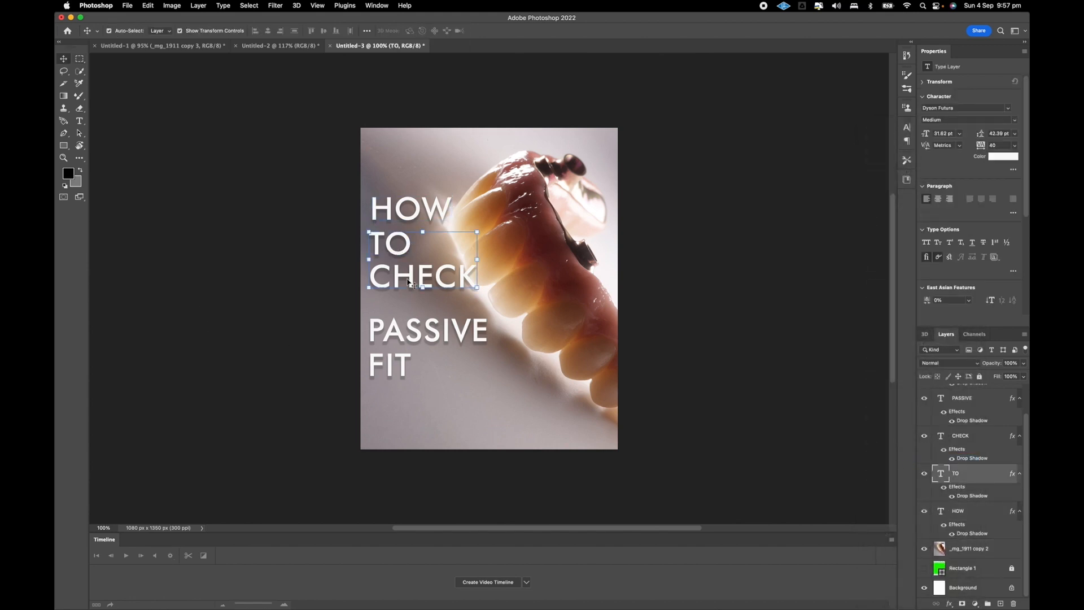
{"action": "left_click", "coordinate": [397, 210], "text": "shift"}
{"action": "left_click_drag", "start_coordinate": [397, 210], "coordinate": [397, 219]}
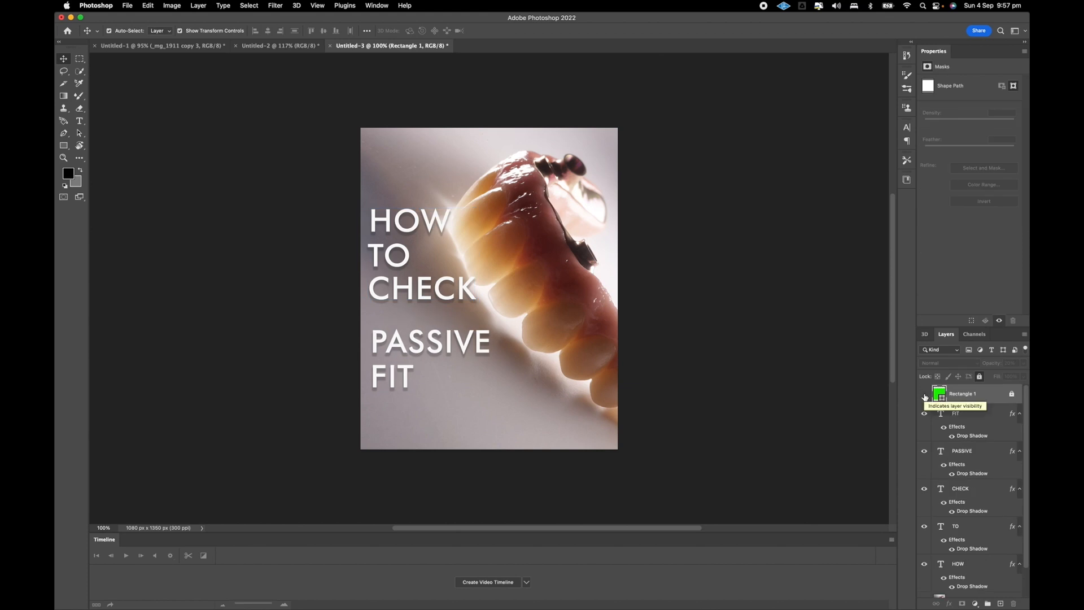
Show the green Rectangle 1 guide and move the PASSIVE and FIT lines down toward its lower edge.
{"action": "left_click", "coordinate": [924, 395]}
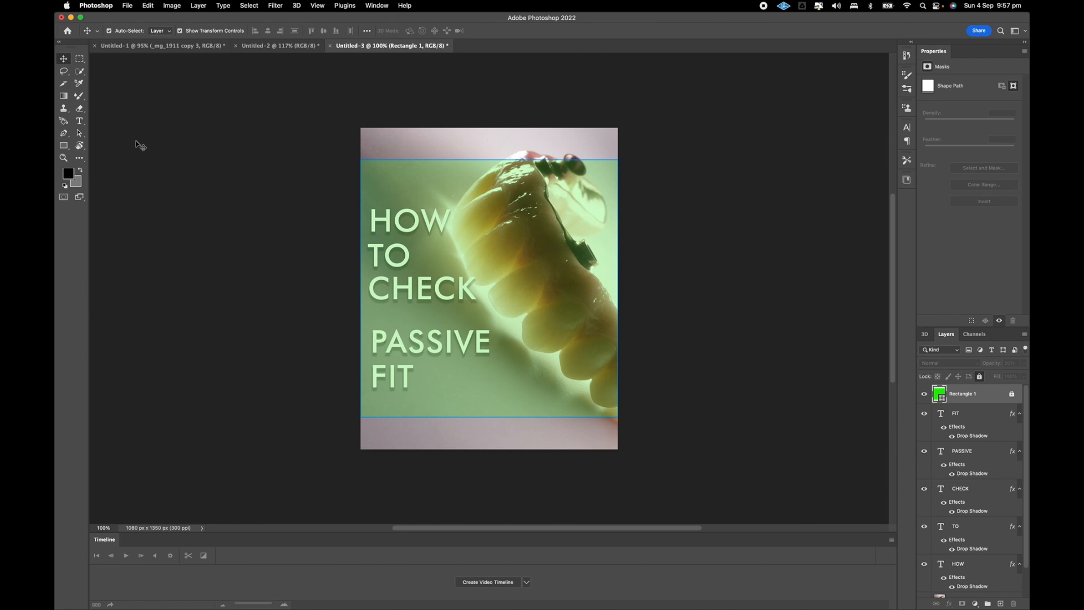
{"action": "left_click", "coordinate": [400, 365]}
{"action": "key", "text": "z"}
{"action": "left_click", "coordinate": [398, 372]}
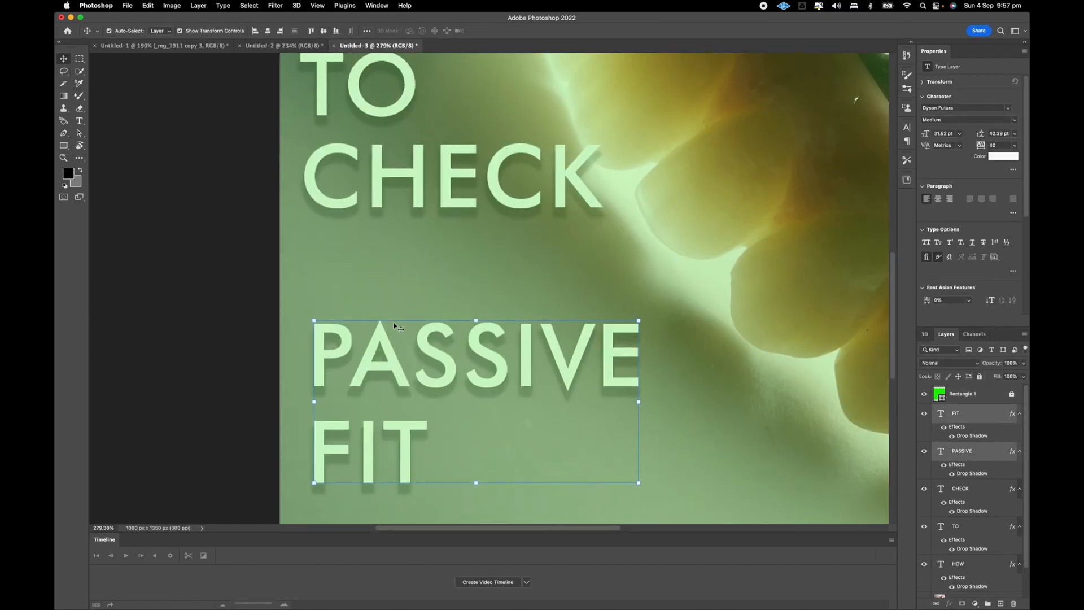
{"action": "scroll", "coordinate": [394, 325], "scroll_direction": "down", "scroll_amount": 5}
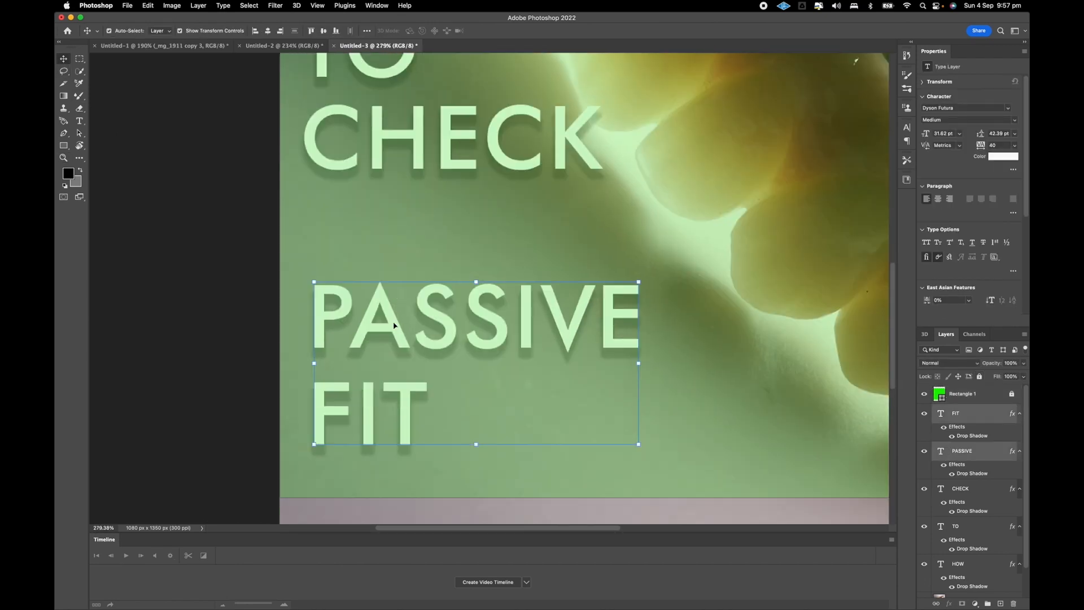
{"action": "scroll", "coordinate": [394, 325], "scroll_direction": "up", "scroll_amount": 2}
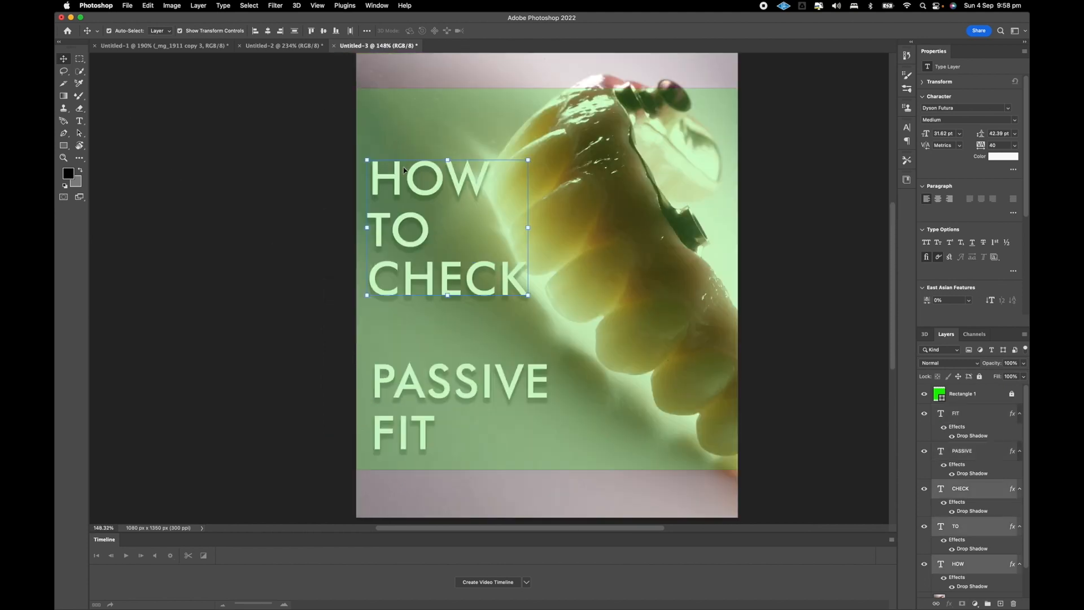
Move the HOW, TO and CHECK lines down to just above PASSIVE and scale them to about 69%, aligned with its left edge.
{"action": "left_click_drag", "start_coordinate": [410, 180], "coordinate": [407, 262]}
{"action": "left_click_drag", "start_coordinate": [433, 305], "coordinate": [388, 305]}
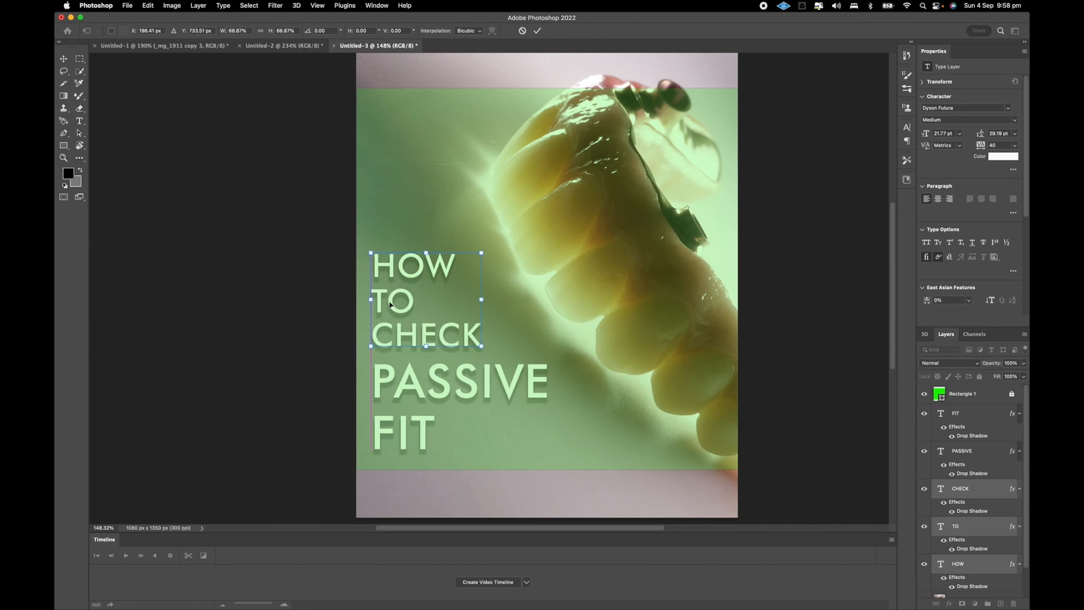
{"action": "scroll", "coordinate": [346, 280], "scroll_direction": "up", "scroll_amount": 3}
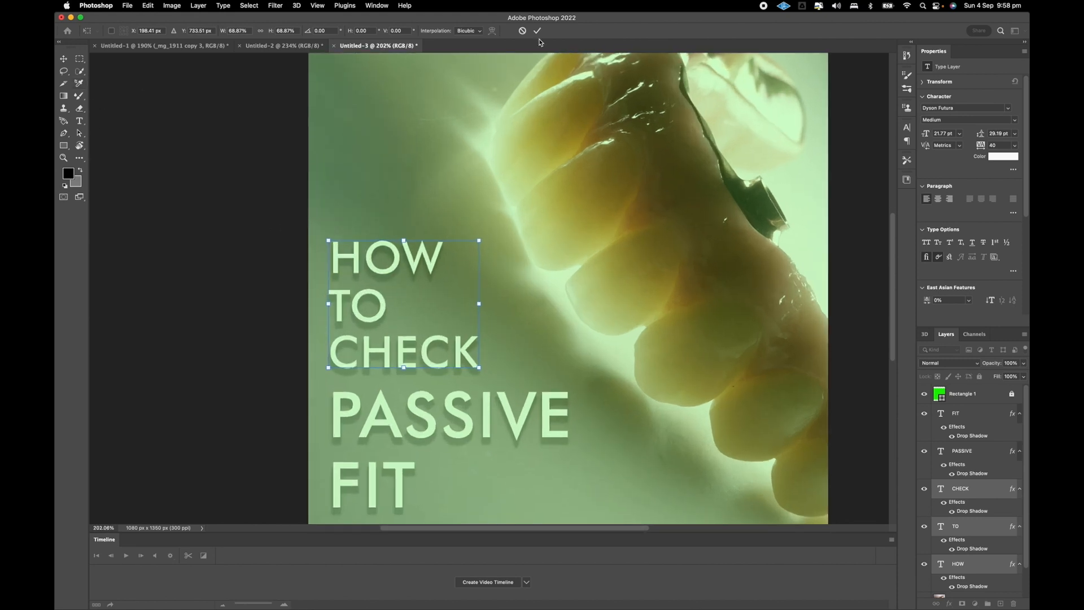
{"action": "key", "text": "Return"}
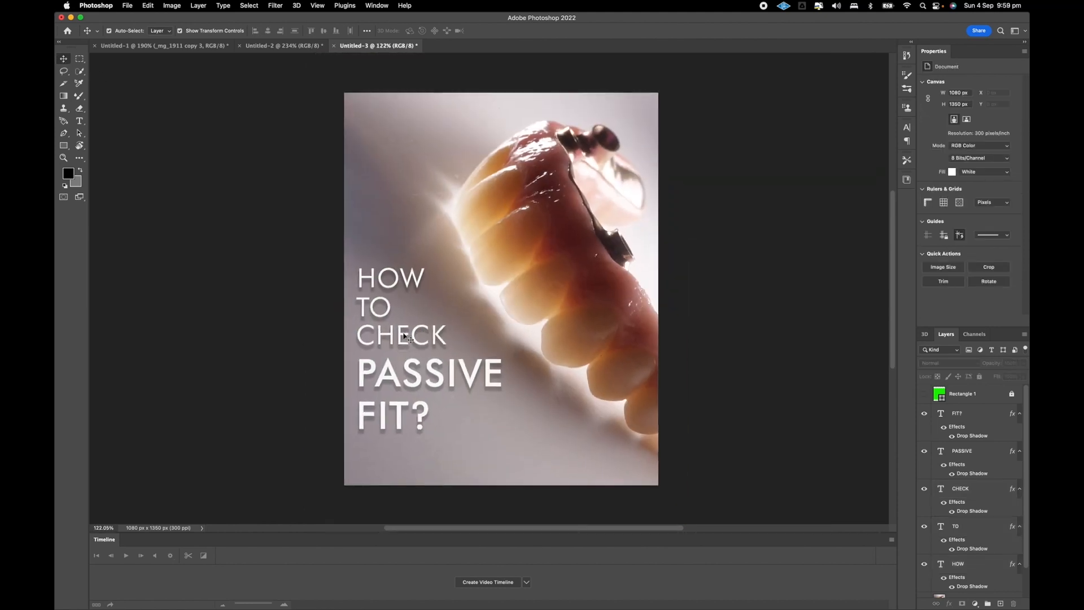
Scale the HOW, TO and CHECK lines together to about 78%, keeping them left-aligned just above PASSIVE, and deselect them.
{"action": "scroll", "coordinate": [407, 338], "scroll_direction": "down", "scroll_amount": 2}
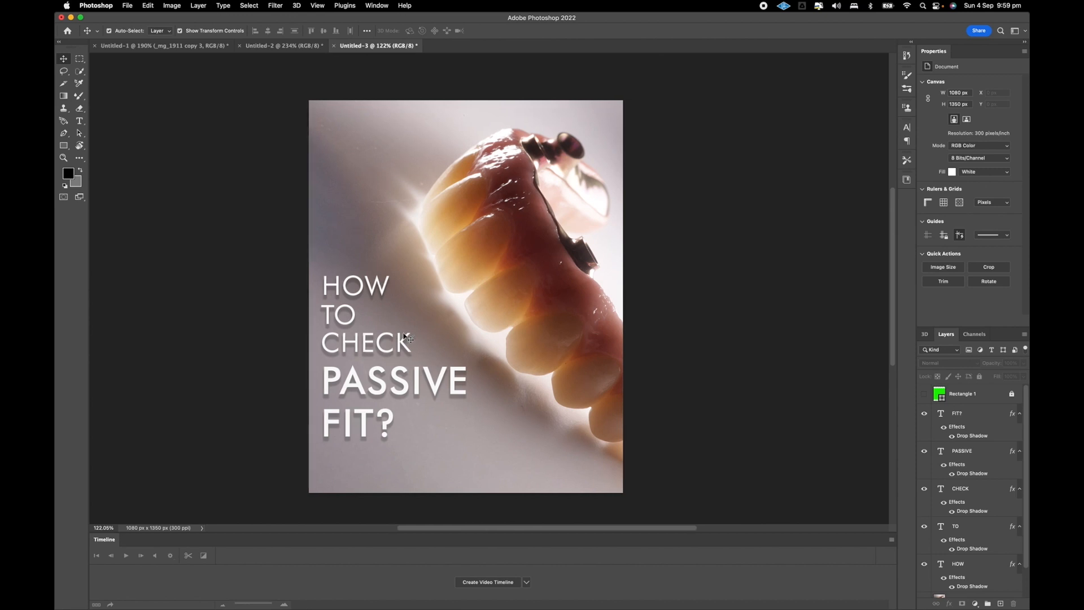
{"action": "scroll", "coordinate": [327, 306], "scroll_direction": "up", "scroll_amount": 2}
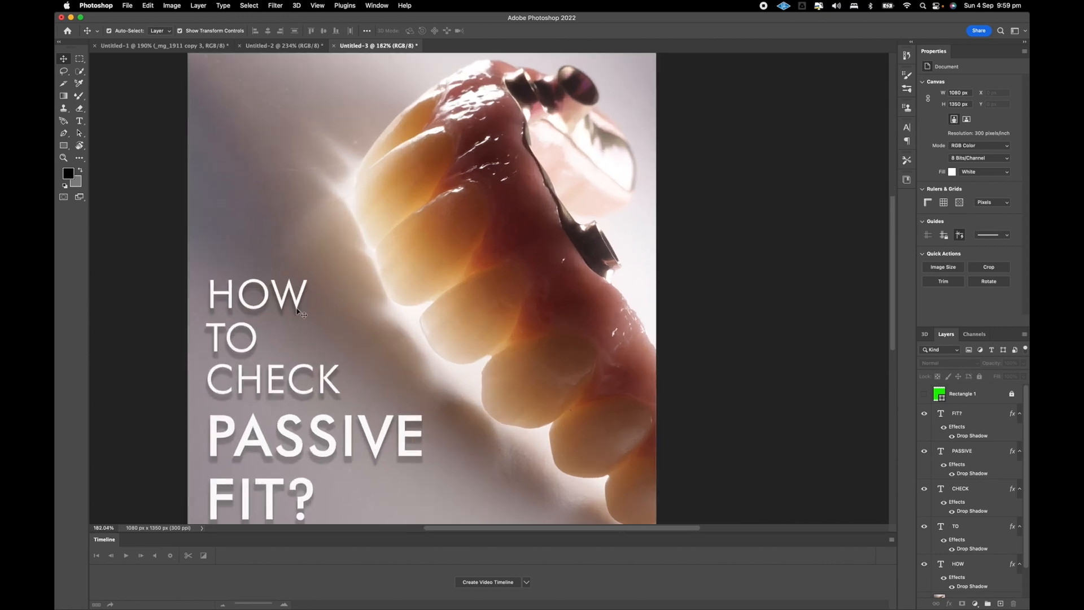
{"action": "scroll", "coordinate": [298, 311], "scroll_direction": "left", "scroll_amount": 3}
{"action": "scroll", "coordinate": [297, 311], "scroll_direction": "down", "scroll_amount": 1}
{"action": "left_click", "coordinate": [317, 281]}
{"action": "left_click", "coordinate": [314, 303], "text": "shift"}
{"action": "left_click", "coordinate": [329, 350], "text": "shift"}
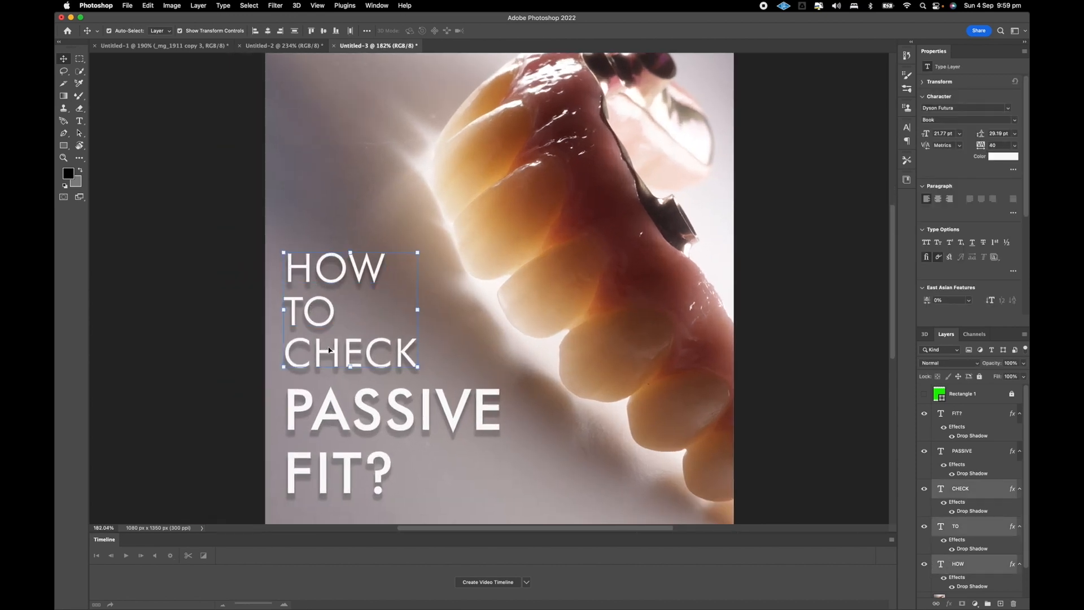
{"action": "left_click_drag", "start_coordinate": [418, 368], "coordinate": [337, 362]}
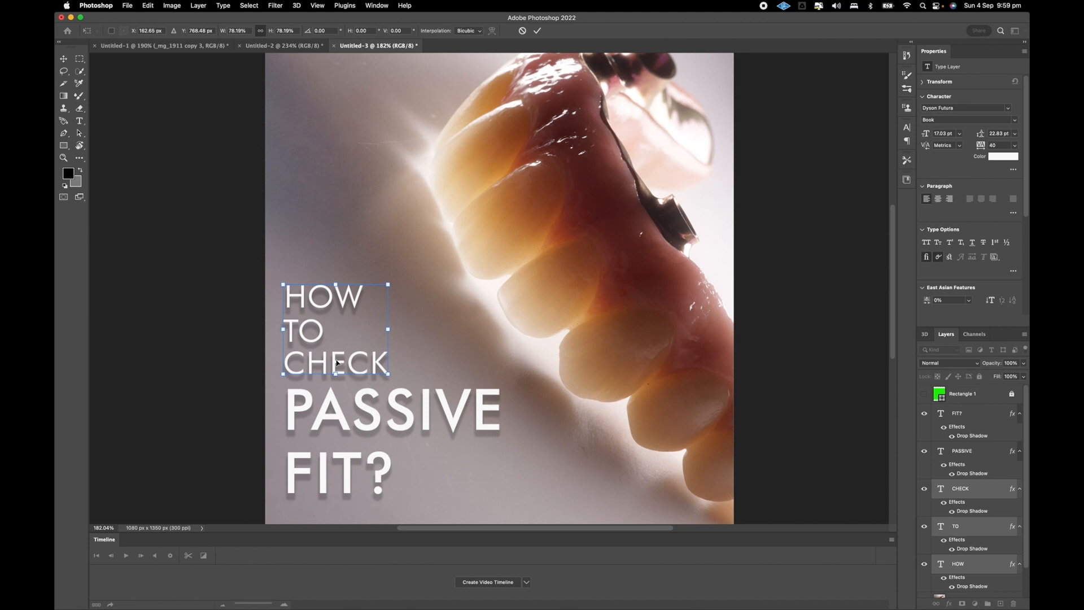
{"action": "key", "text": "Up"}
{"action": "key", "text": "Up"}
{"action": "key", "text": "Up"}
{"action": "key", "text": "Up"}
{"action": "scroll", "coordinate": [203, 324], "scroll_direction": "down", "scroll_amount": 5}
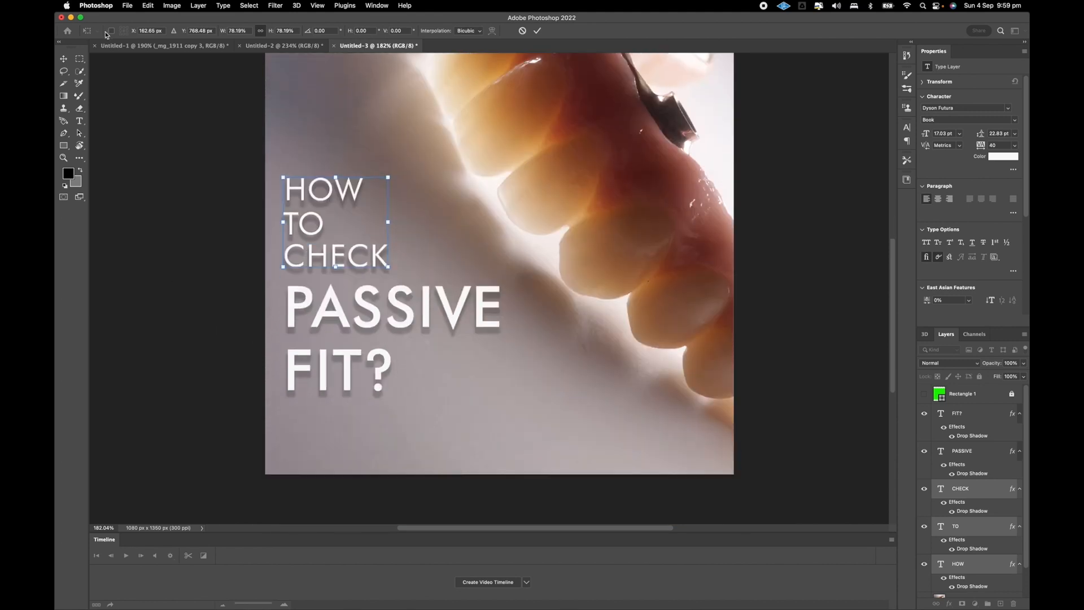
{"action": "key", "text": "Return"}
{"action": "scroll", "coordinate": [262, 271], "scroll_direction": "down", "scroll_amount": 4}
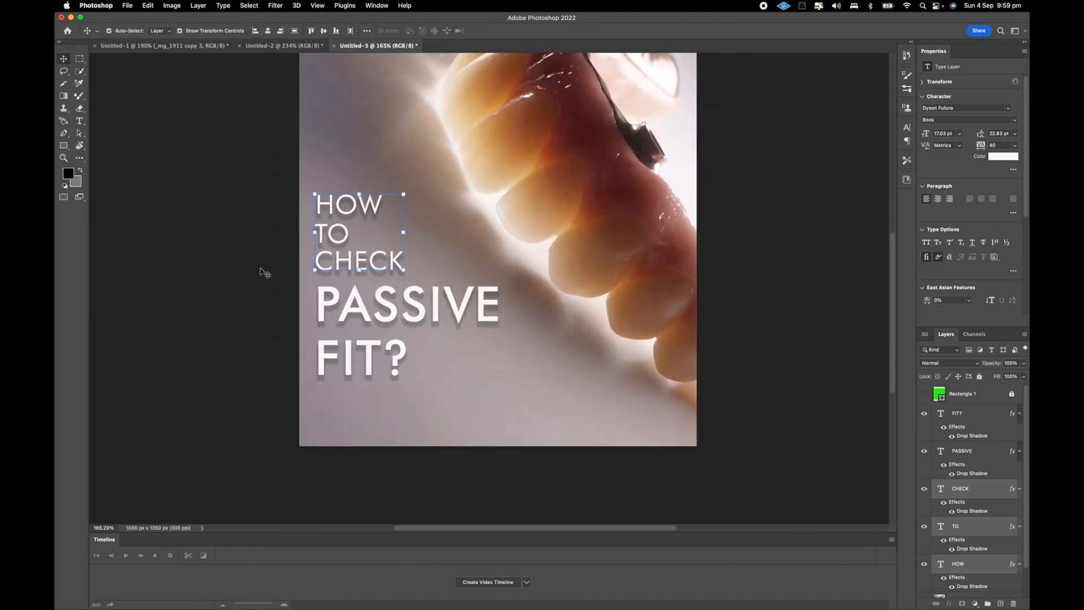
{"action": "scroll", "coordinate": [264, 273], "scroll_direction": "down", "scroll_amount": 3}
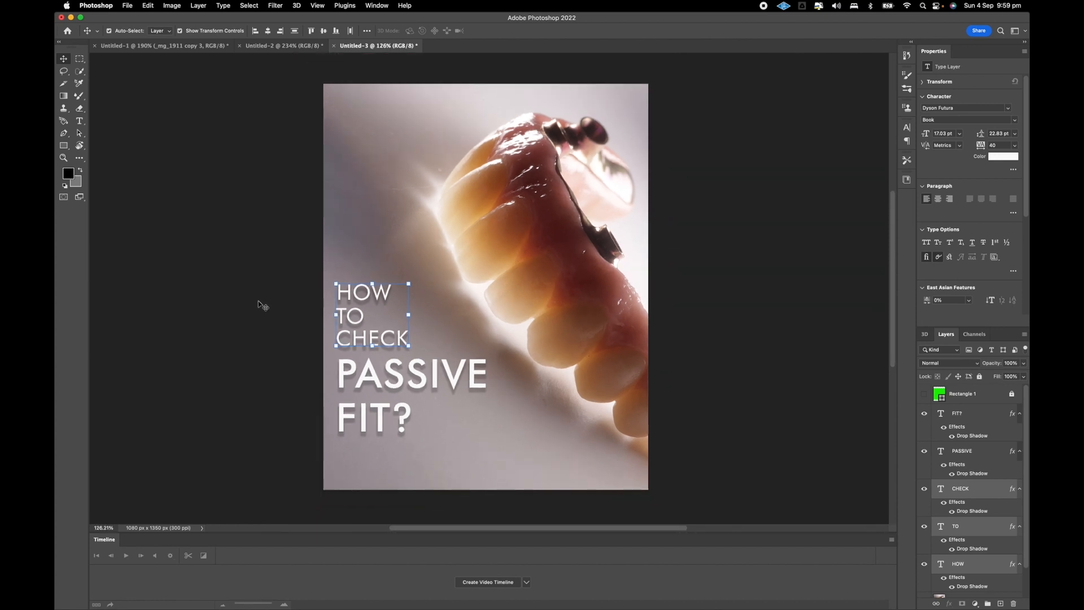
{"action": "left_click", "coordinate": [274, 298]}
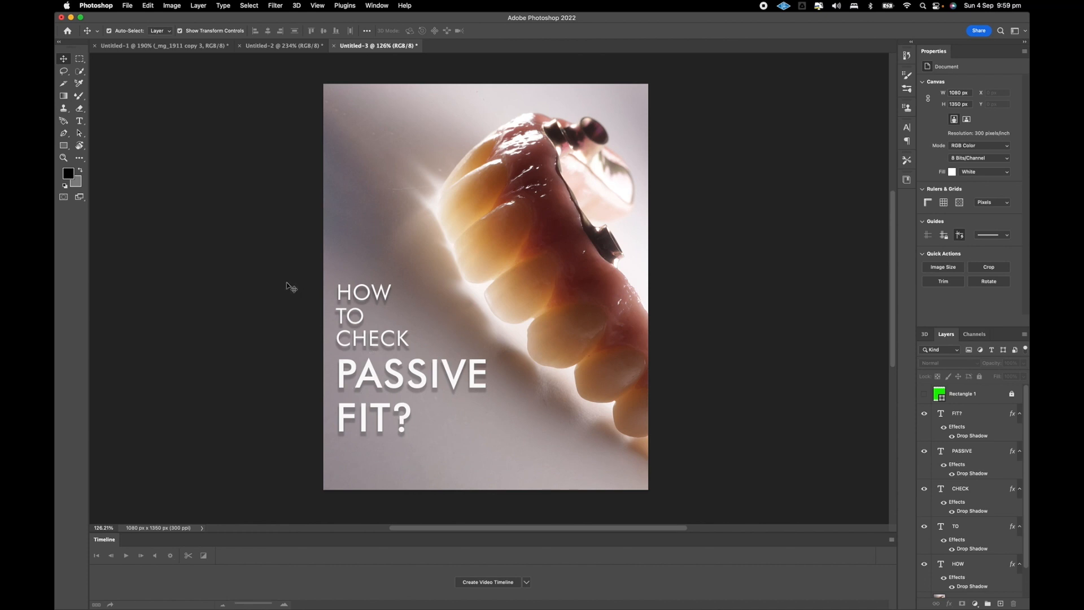
Toggle the green Rectangle 1 guide on and off to check the title's position within the crop area.
{"action": "scroll", "coordinate": [288, 286], "scroll_direction": "right", "scroll_amount": 1}
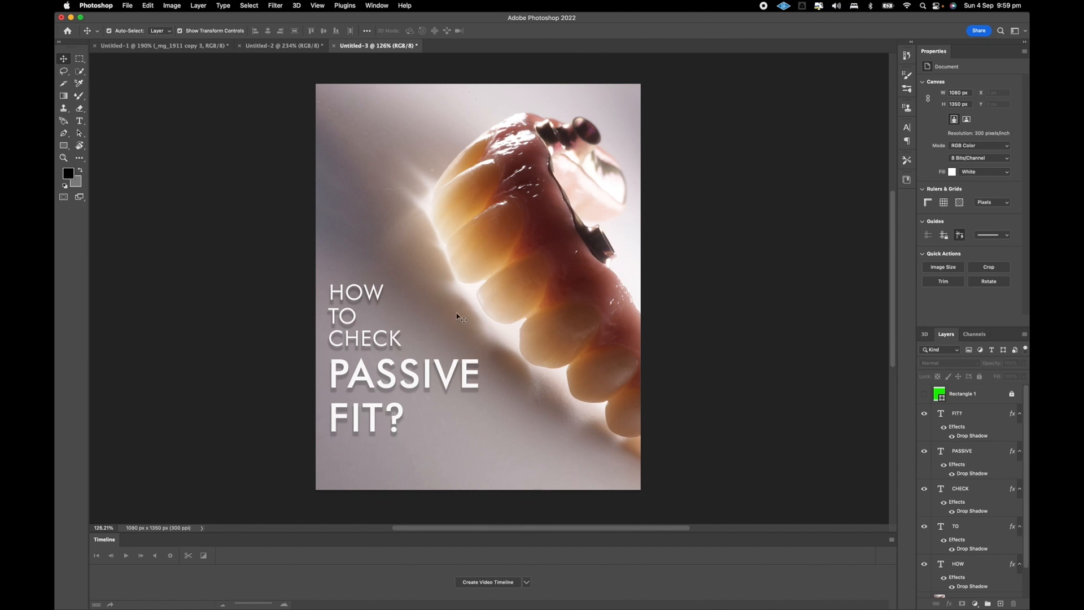
{"action": "left_click", "coordinate": [924, 393]}
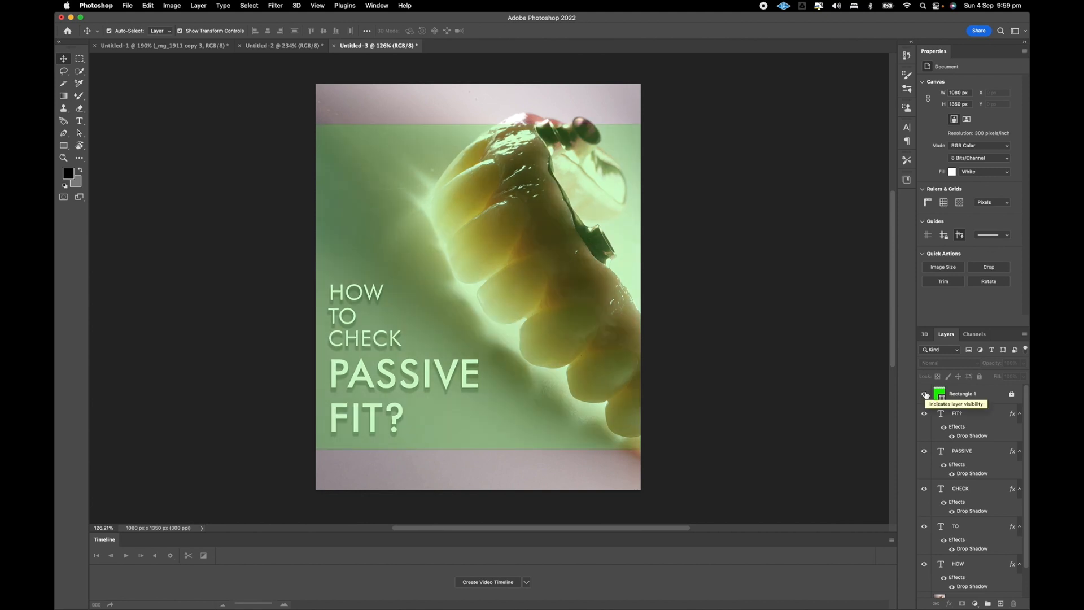
{"action": "left_click", "coordinate": [924, 393]}
{"action": "scroll", "coordinate": [753, 334], "scroll_direction": "up", "scroll_amount": 1}
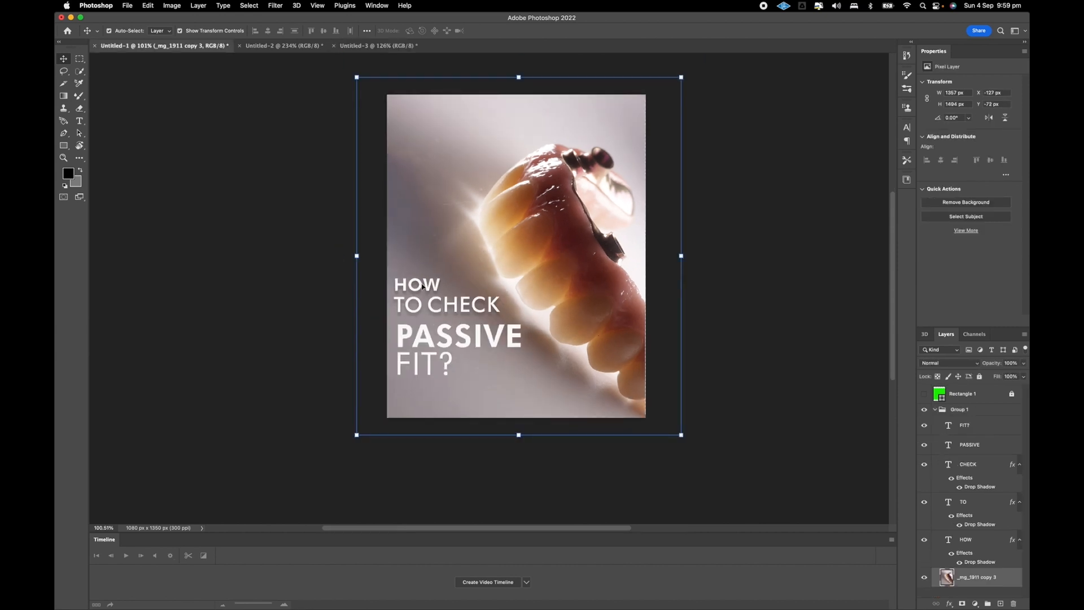
{"action": "scroll", "coordinate": [629, 370], "scroll_direction": "up", "scroll_amount": 1}
Switch to the Untitled-1 document to view its version of the cover for comparison.
{"action": "left_click", "coordinate": [379, 47]}
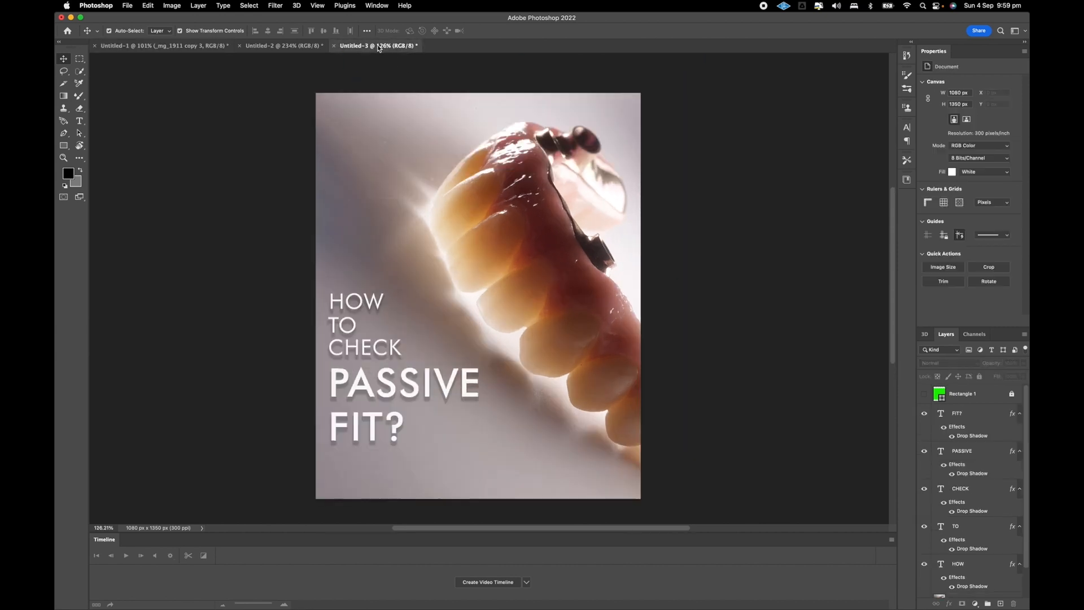
{"action": "left_click", "coordinate": [184, 50]}
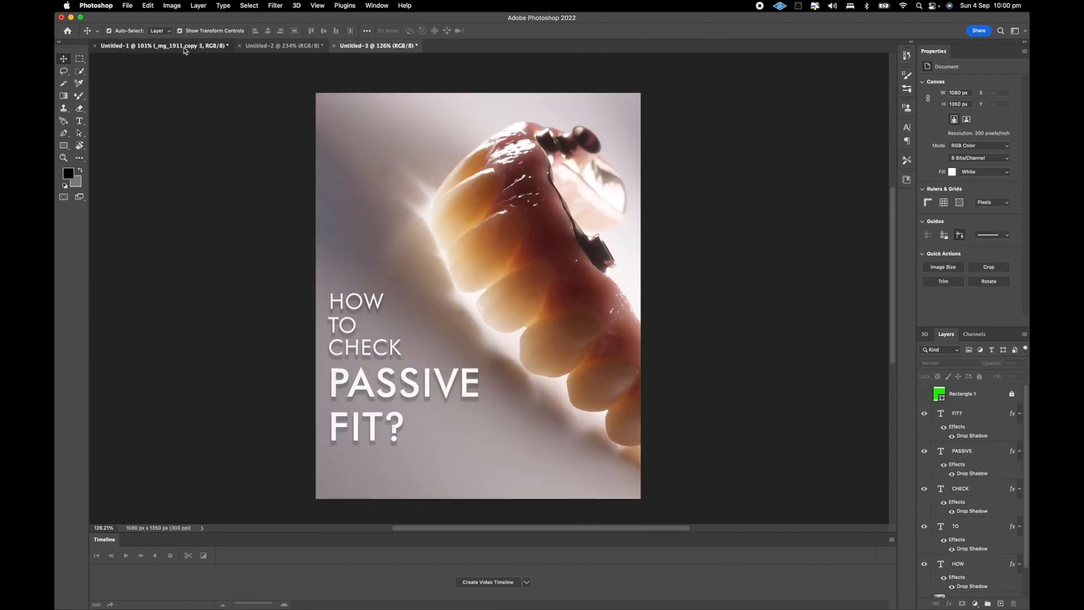
{"action": "scroll", "coordinate": [557, 232], "scroll_direction": "up", "scroll_amount": 1}
{"action": "left_click", "coordinate": [250, 221]}
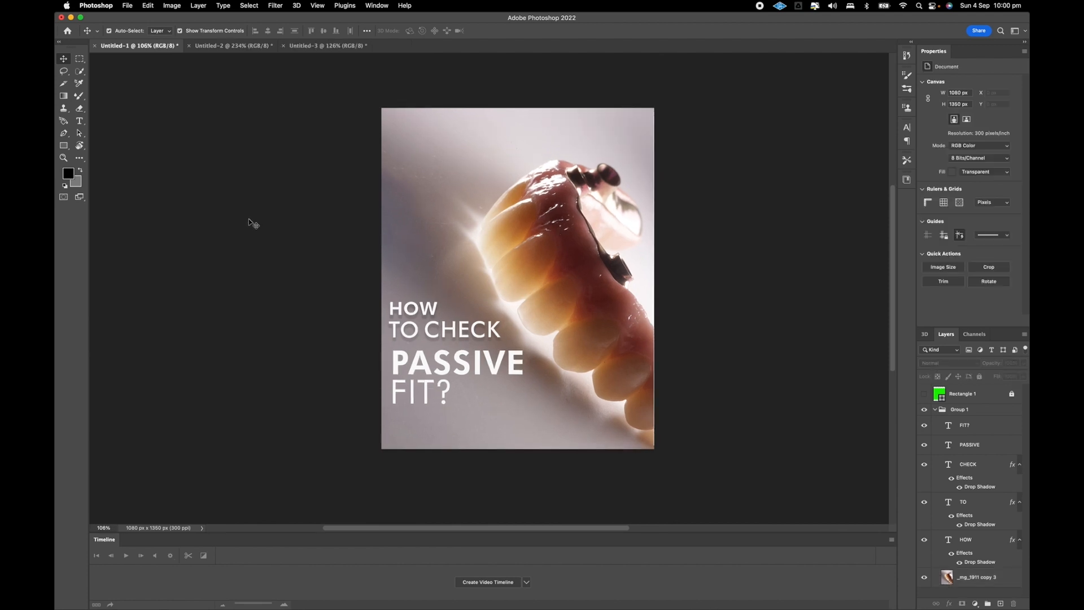